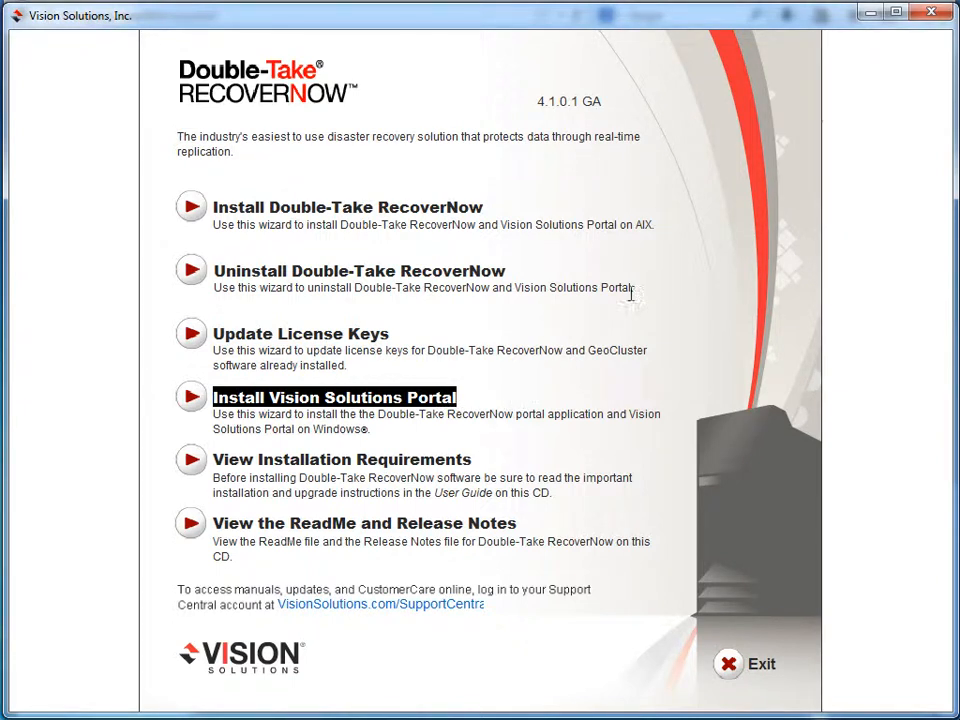
Switch from the installer to the Vision Solutions Portal and review the home page's enterprise status, portal connections and instances
{"action": "left_click", "coordinate": [868, 14]}
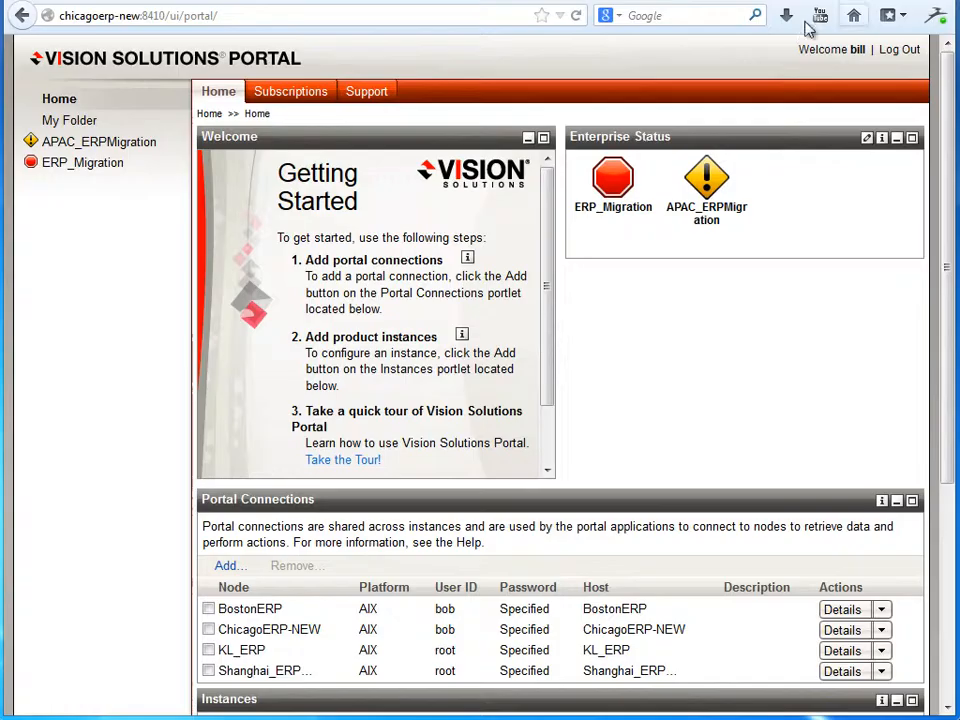
{"action": "left_click_drag", "start_coordinate": [59, 16], "coordinate": [143, 20]}
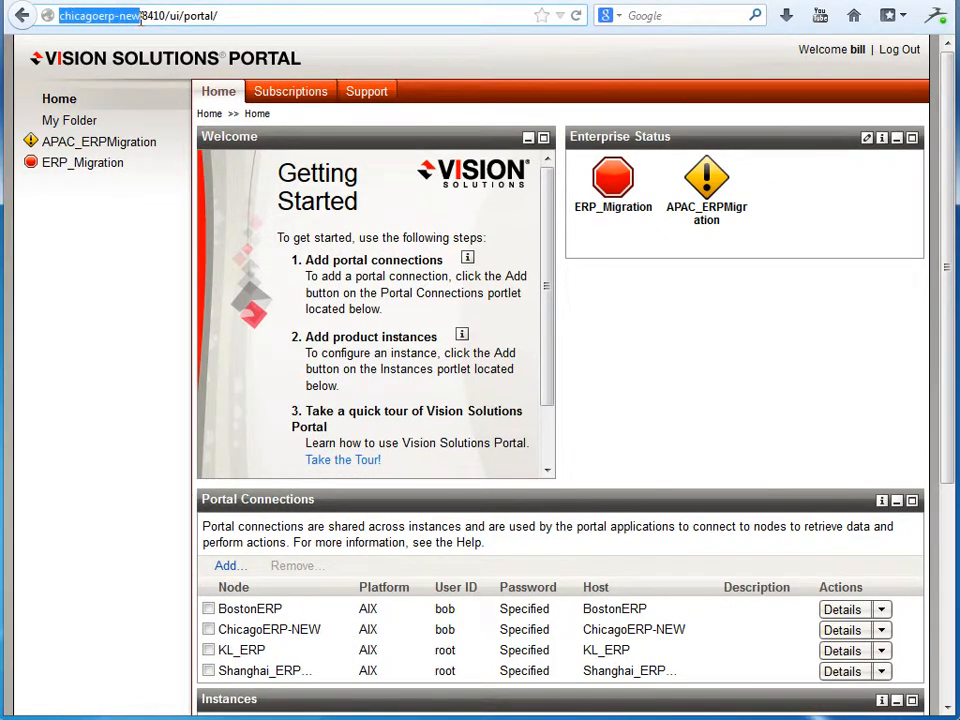
{"action": "left_click", "coordinate": [686, 331]}
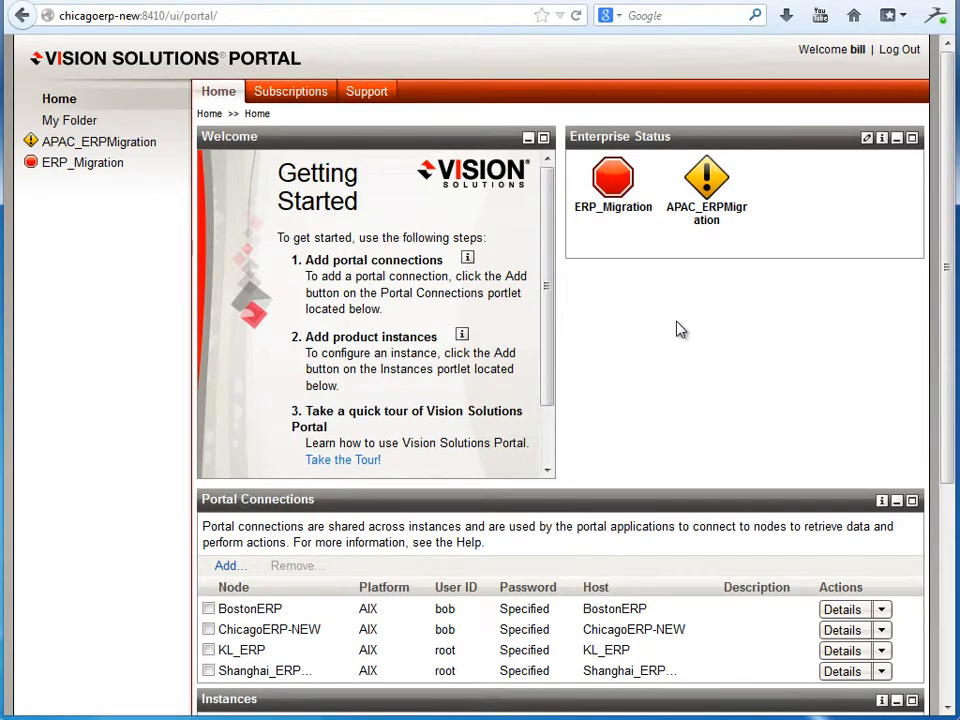
{"action": "scroll", "coordinate": [680, 330], "scroll_direction": "down", "scroll_amount": 5}
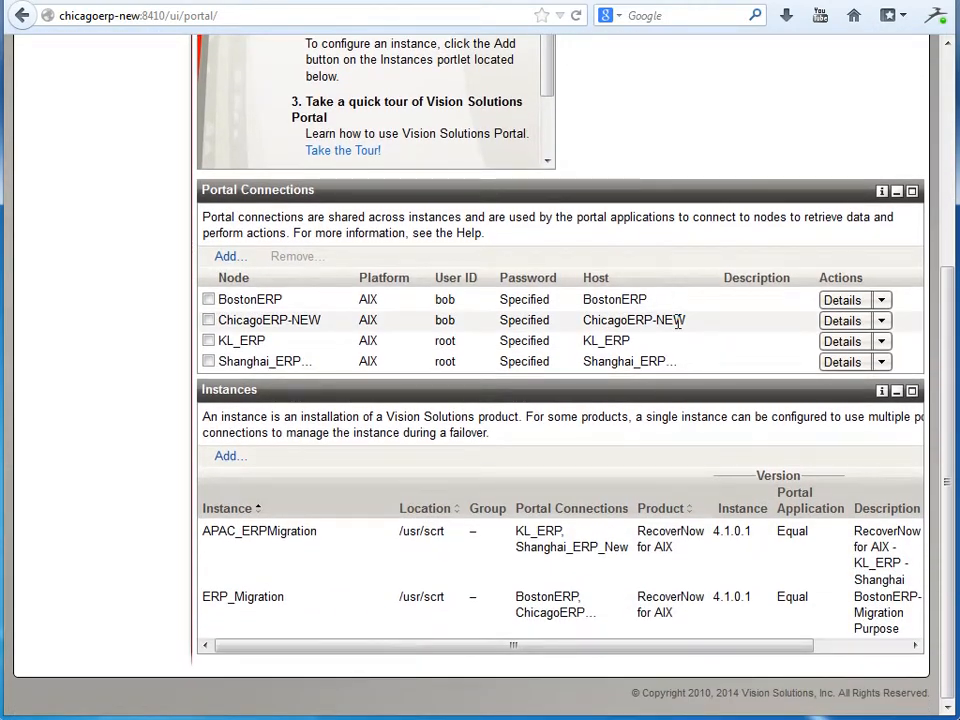
{"action": "scroll", "coordinate": [680, 325], "scroll_direction": "up", "scroll_amount": 5}
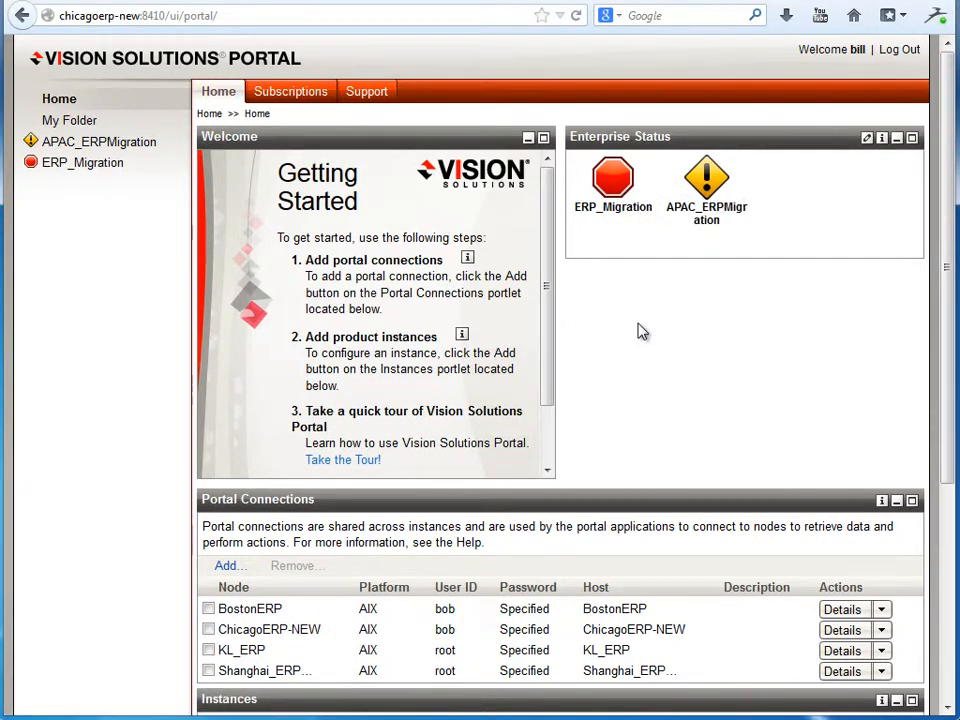
{"action": "scroll", "coordinate": [642, 332], "scroll_direction": "down", "scroll_amount": 5}
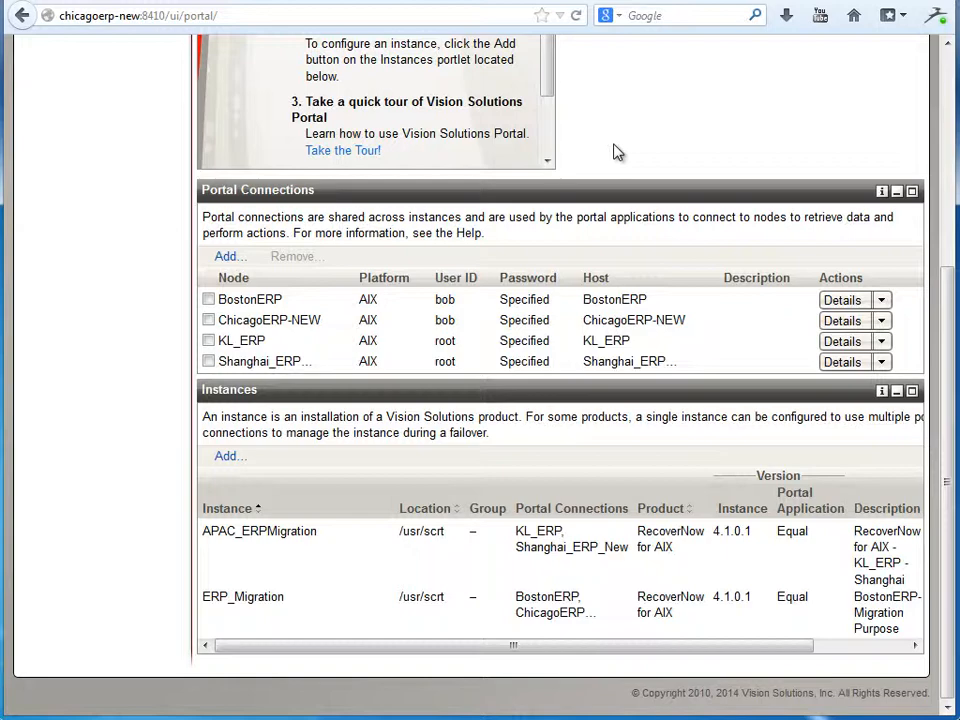
{"action": "scroll", "coordinate": [617, 151], "scroll_direction": "up", "scroll_amount": 5}
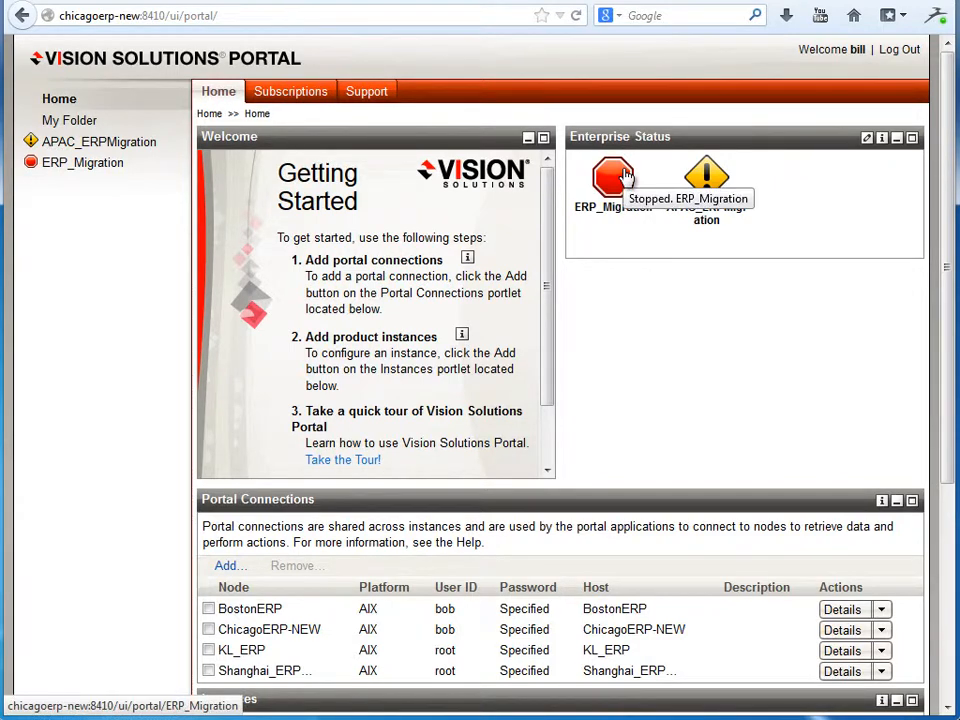
Open the ERP_Migration instance from the enterprise status and bring up its replication group configuration
{"action": "left_click", "coordinate": [613, 177]}
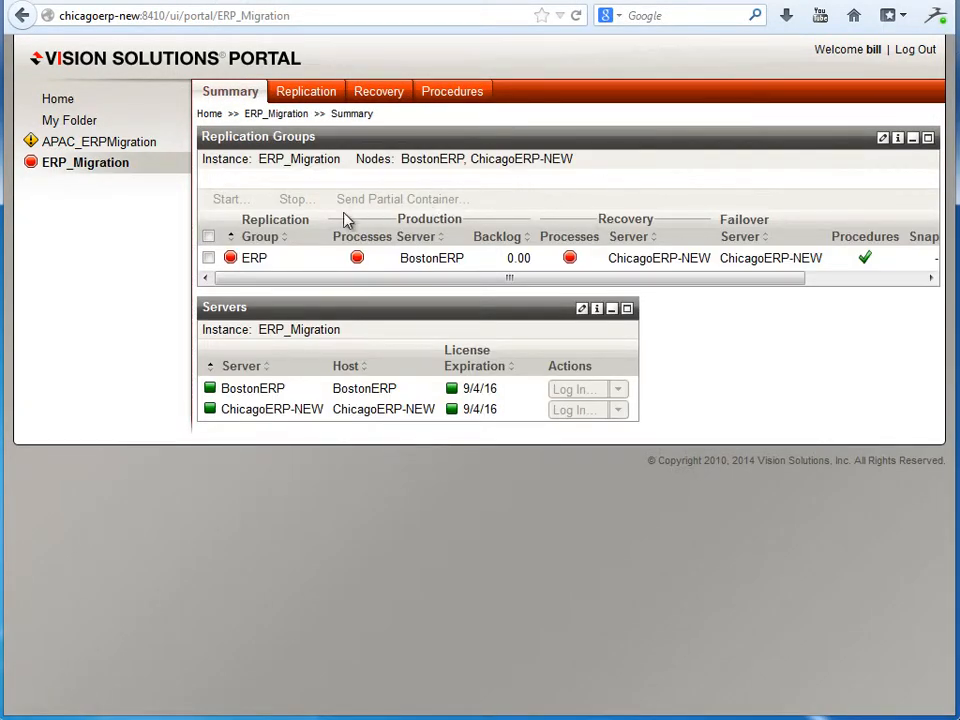
{"action": "double_click", "coordinate": [246, 259]}
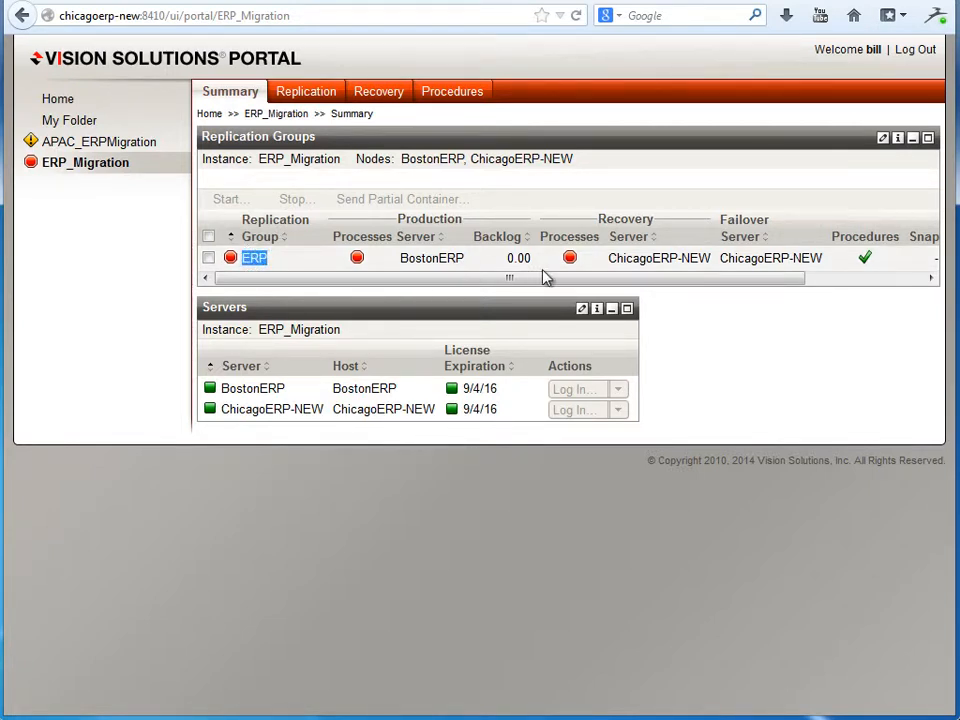
{"action": "left_click_drag", "start_coordinate": [545, 278], "coordinate": [731, 291]}
{"action": "left_click", "coordinate": [873, 179]}
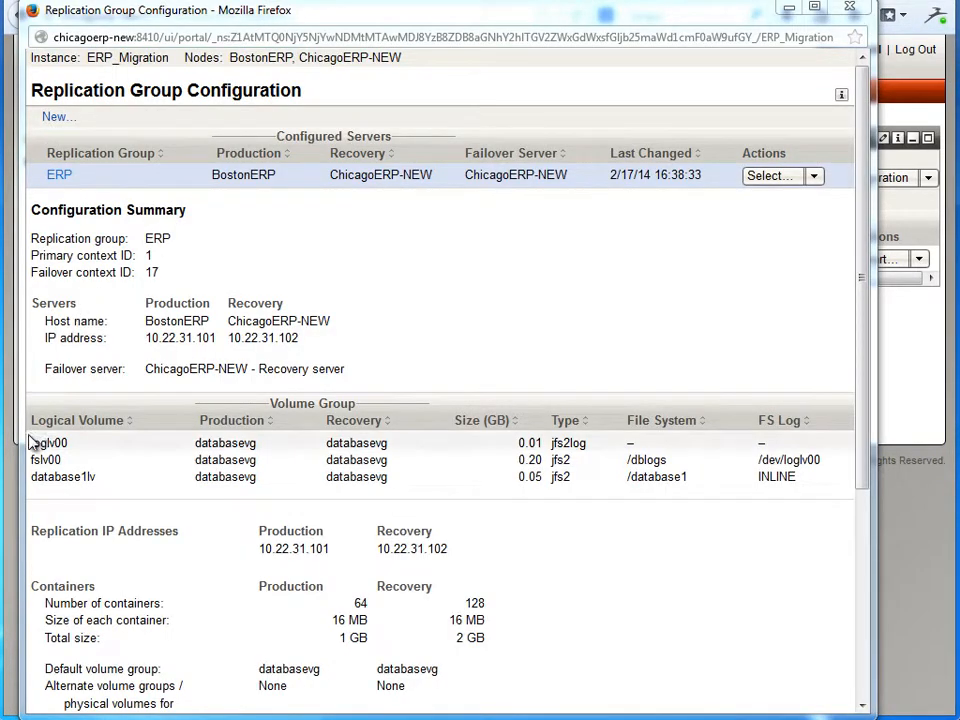
Review the ERP group's logical volumes, server addresses, compression and container settings, then close the configuration window
{"action": "left_click_drag", "start_coordinate": [32, 445], "coordinate": [113, 473]}
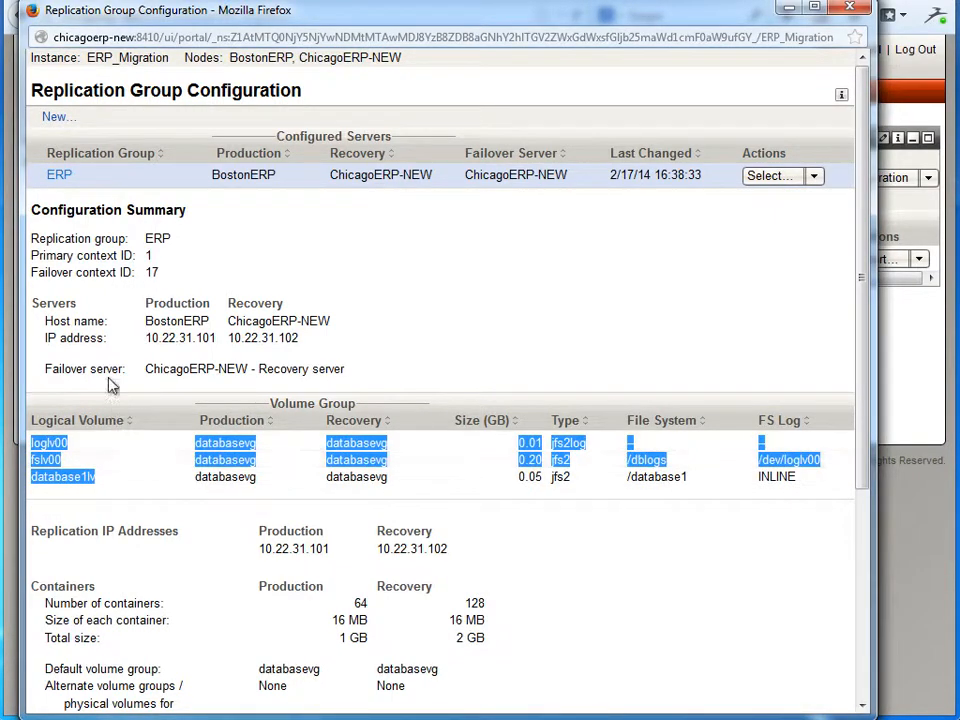
{"action": "left_click_drag", "start_coordinate": [45, 320], "coordinate": [312, 340]}
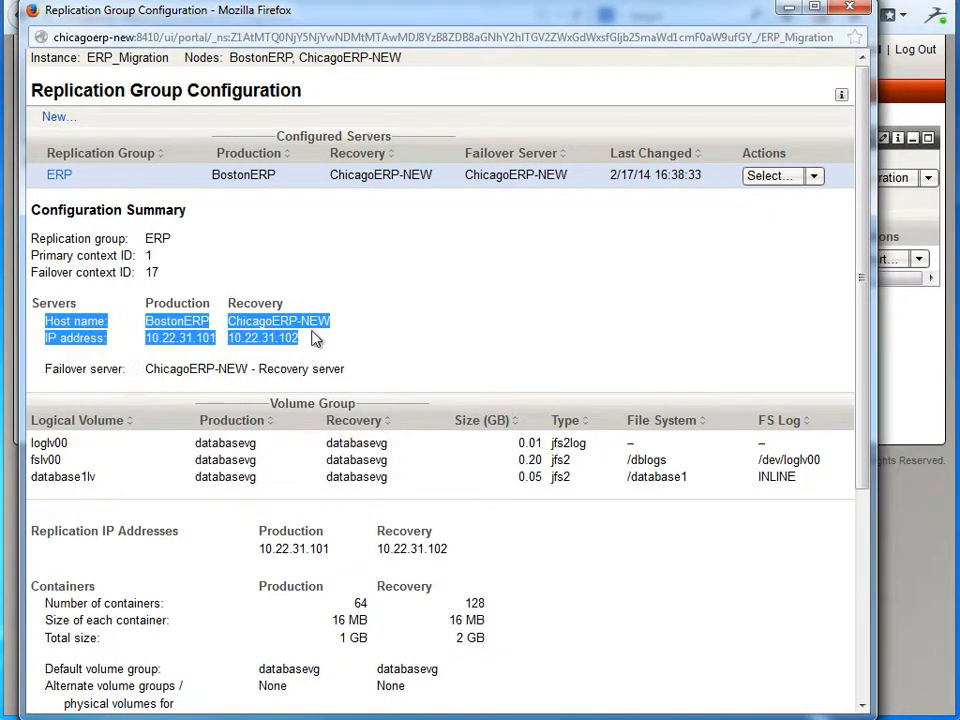
{"action": "scroll", "coordinate": [312, 340], "scroll_direction": "down", "scroll_amount": 5}
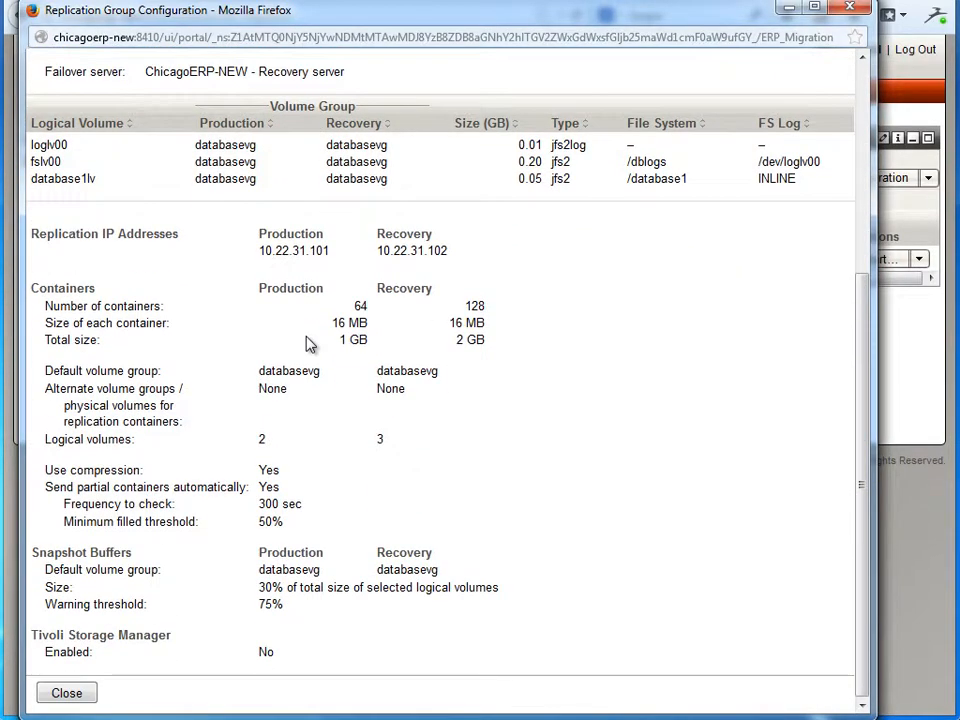
{"action": "left_click_drag", "start_coordinate": [47, 468], "coordinate": [285, 476]}
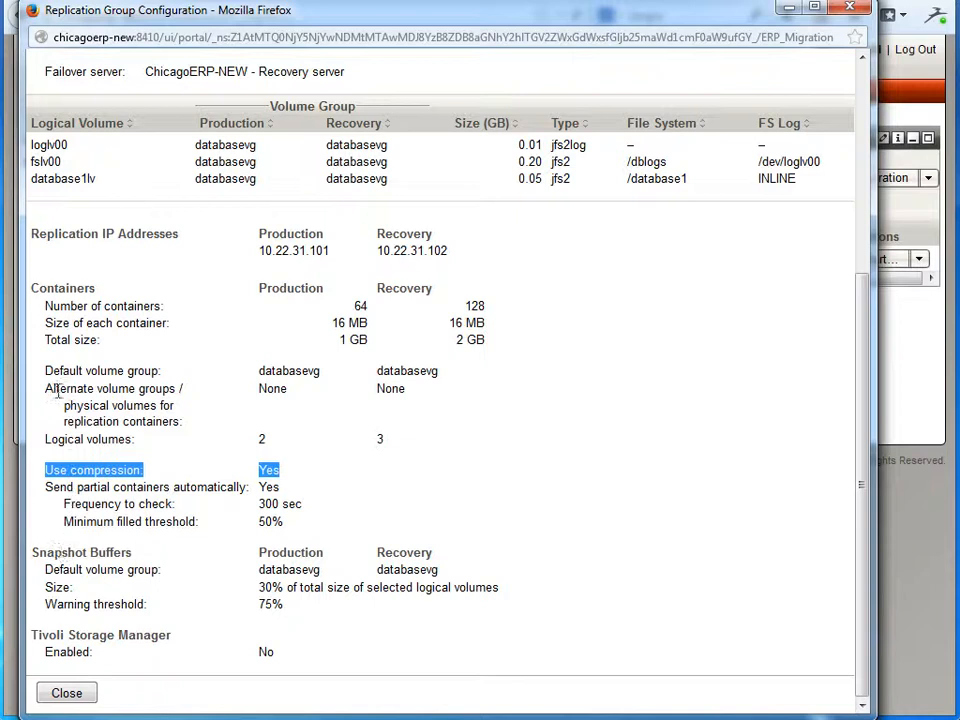
{"action": "left_click_drag", "start_coordinate": [36, 306], "coordinate": [510, 341]}
{"action": "left_click", "coordinate": [850, 8]}
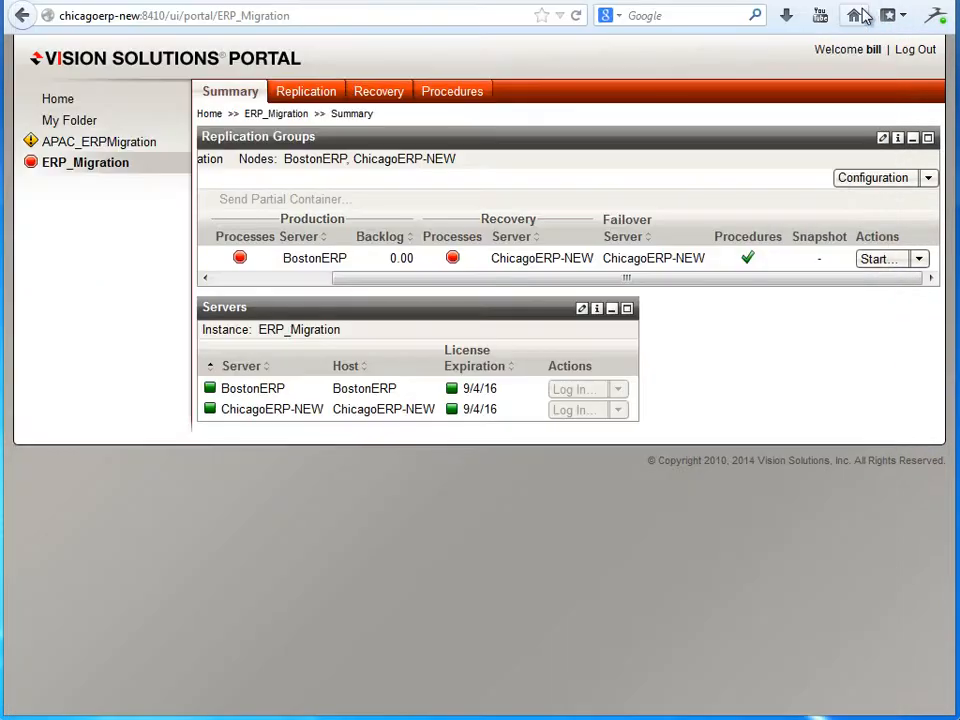
Start the ERP replication group on both the production and recovery servers
{"action": "left_click", "coordinate": [895, 265]}
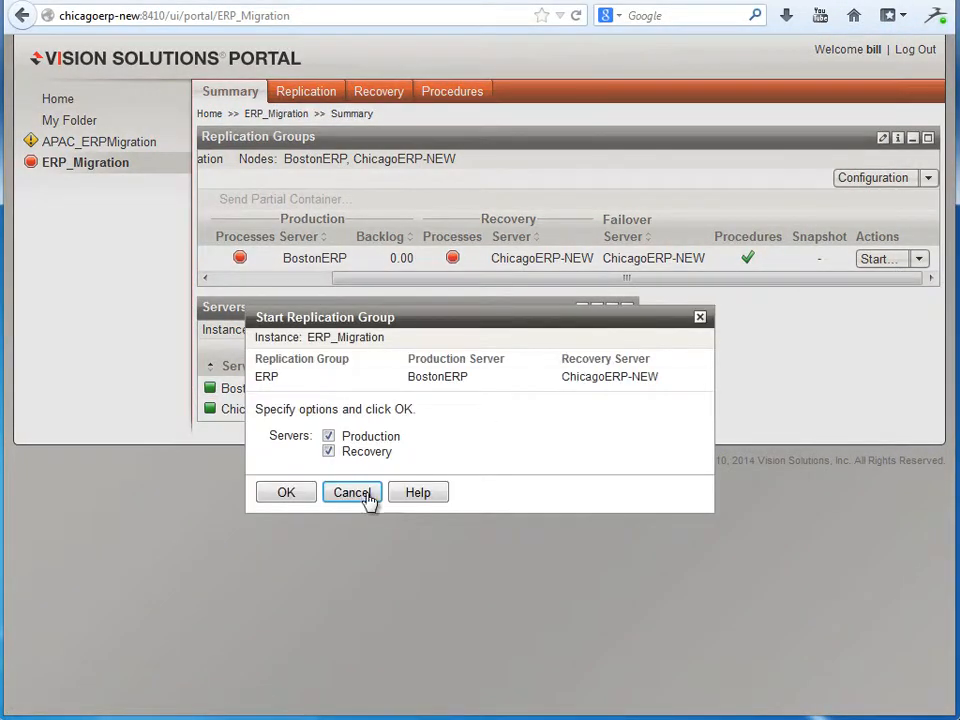
{"action": "left_click", "coordinate": [287, 493]}
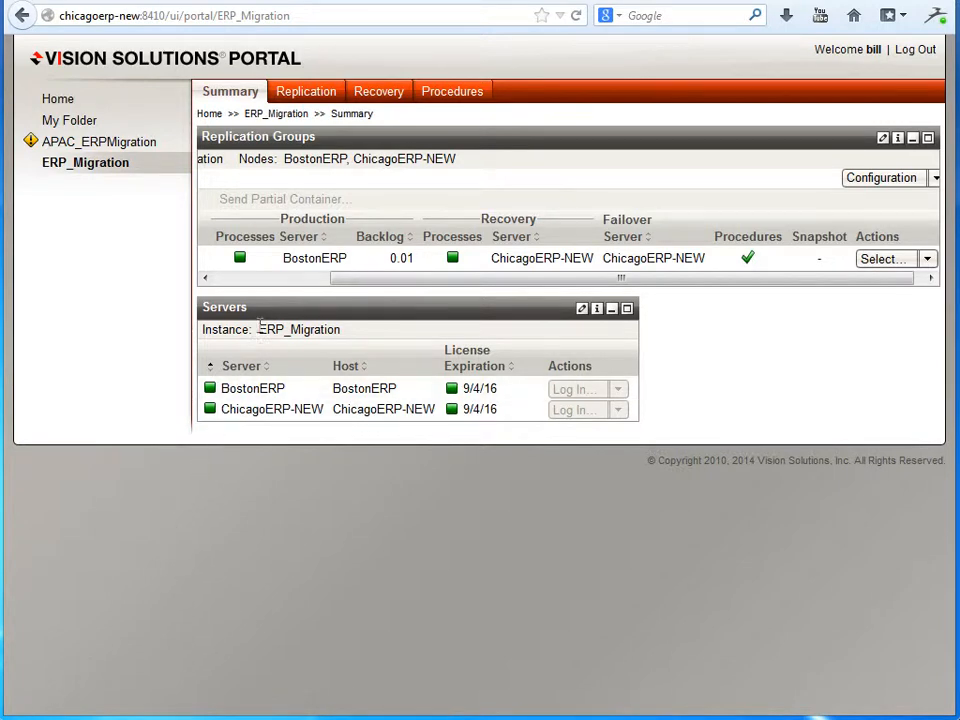
Examine the ERP group's replication status, statistics and logical volumes
{"action": "left_click", "coordinate": [303, 95]}
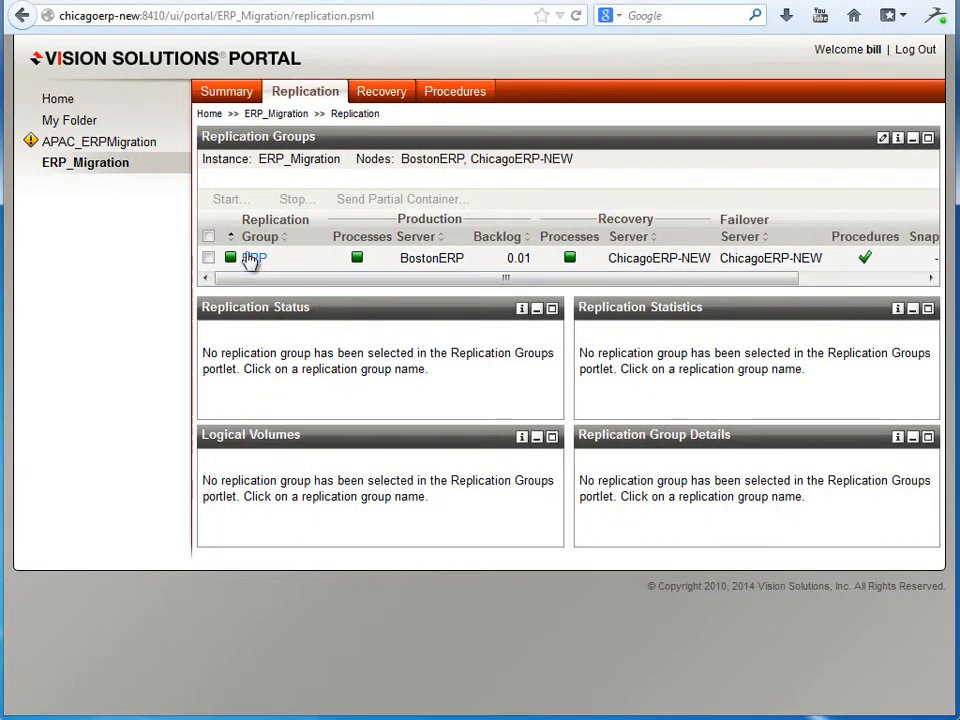
{"action": "left_click", "coordinate": [253, 259]}
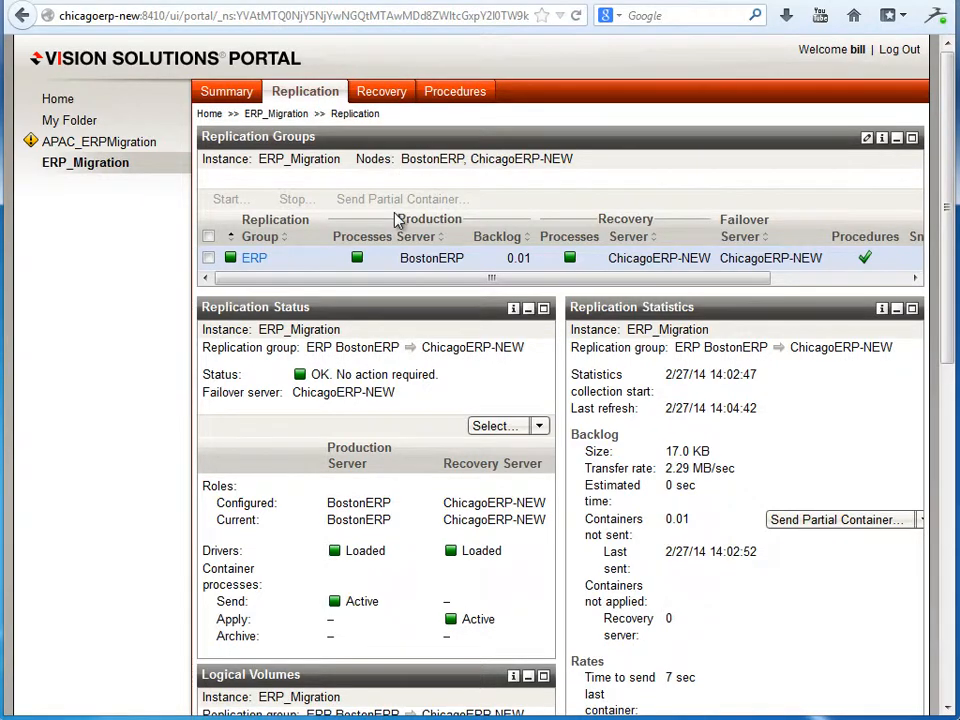
{"action": "scroll", "coordinate": [473, 410], "scroll_direction": "down", "scroll_amount": 5}
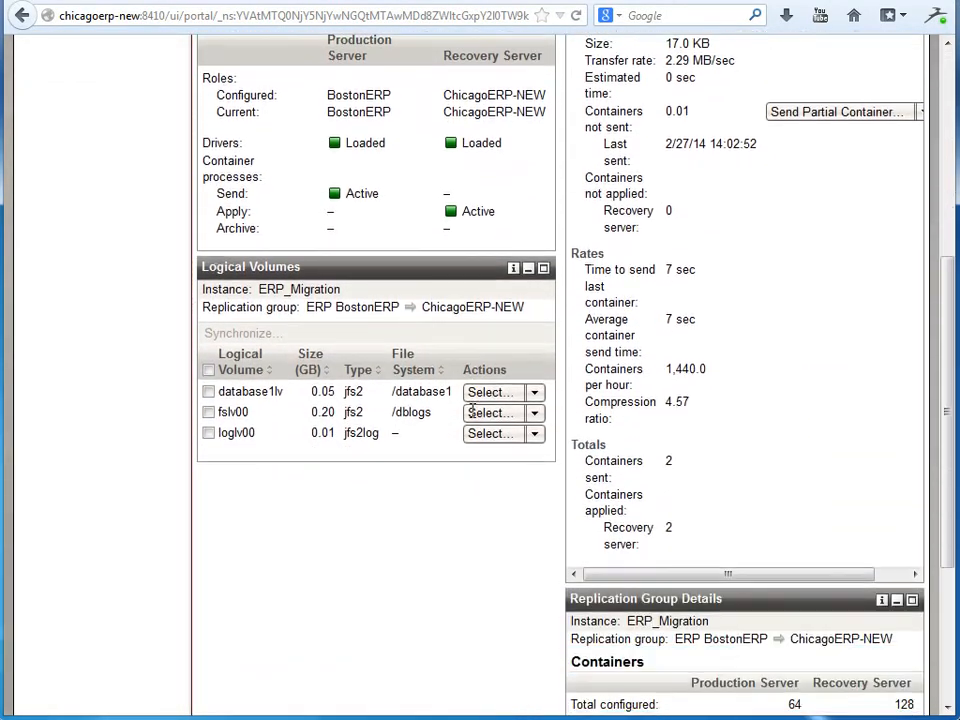
{"action": "scroll", "coordinate": [473, 418], "scroll_direction": "up", "scroll_amount": 5}
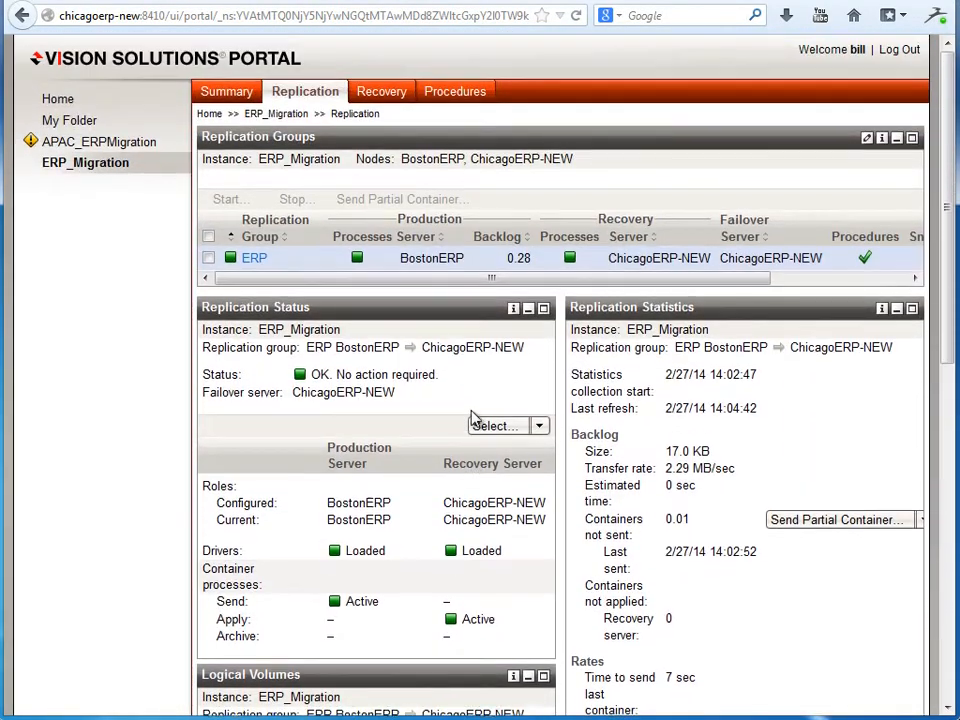
Show the ERP group's recovery details and review the rollback-window location options for a new snapshot without creating one
{"action": "left_click", "coordinate": [388, 93]}
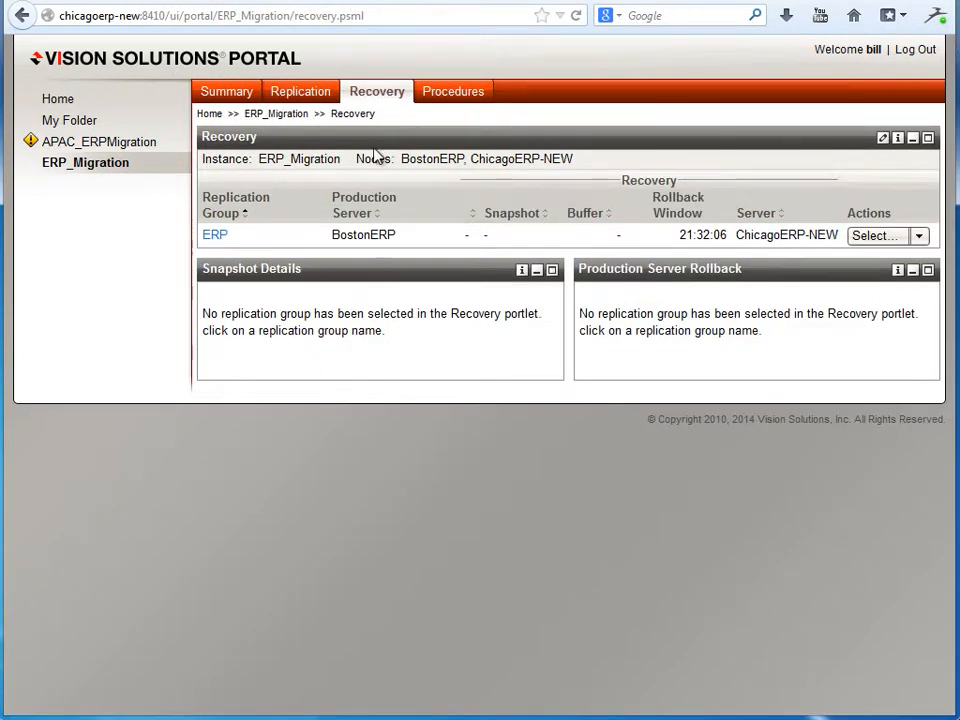
{"action": "left_click", "coordinate": [213, 236]}
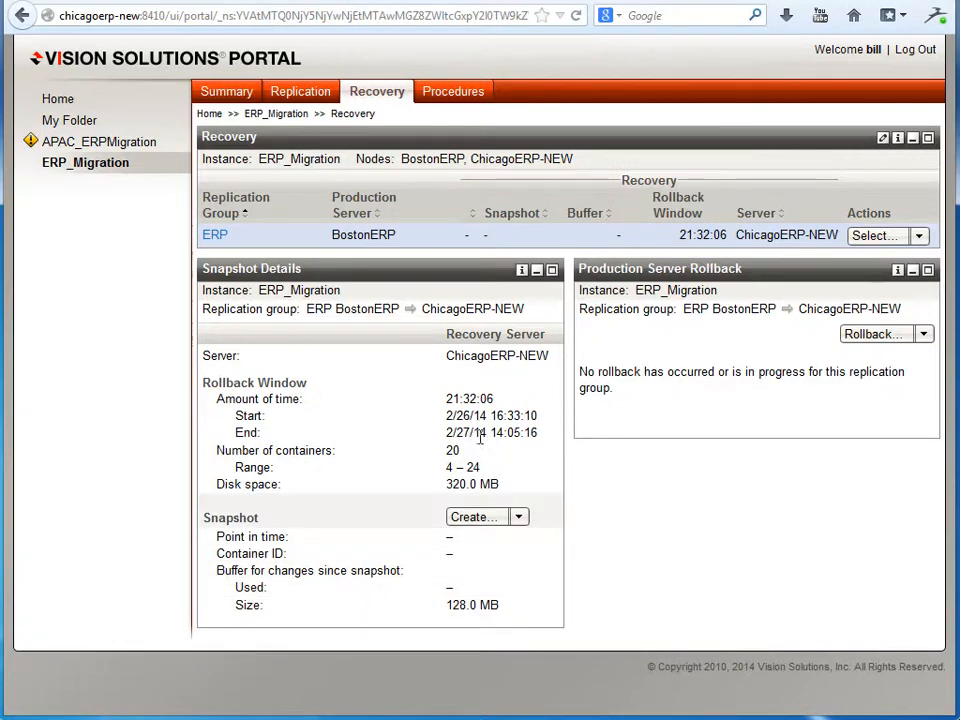
{"action": "left_click", "coordinate": [470, 517]}
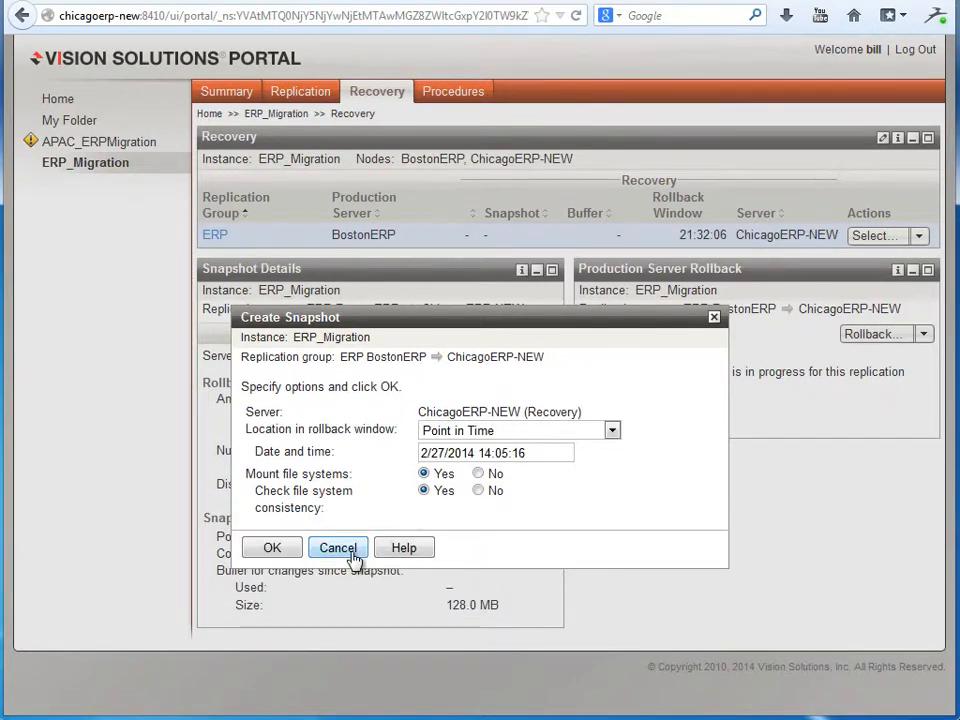
{"action": "left_click", "coordinate": [483, 453]}
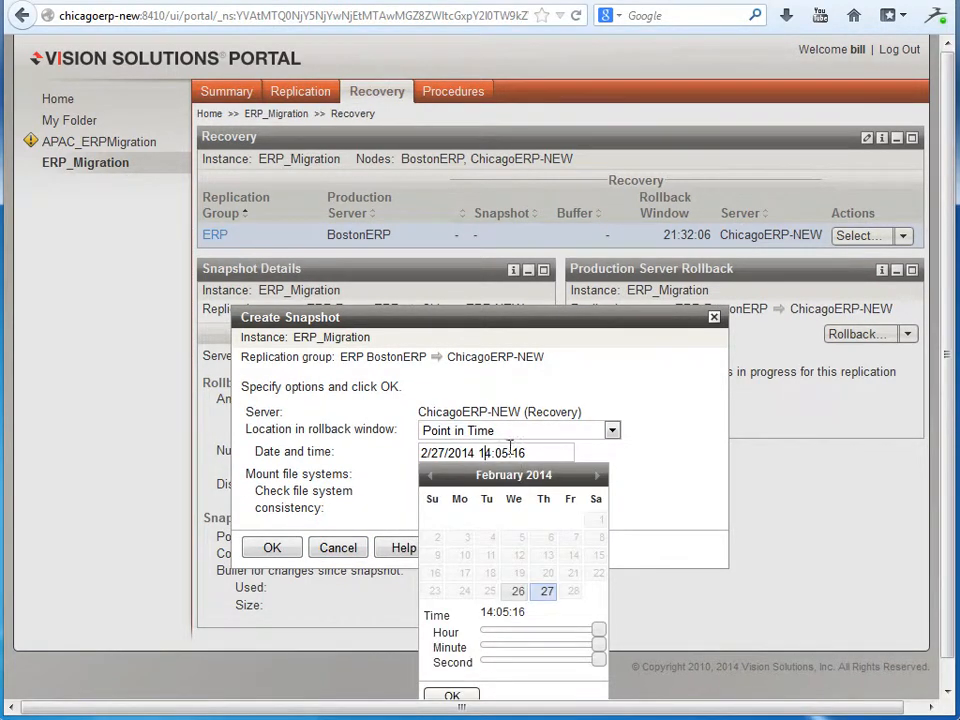
{"action": "left_click", "coordinate": [508, 433]}
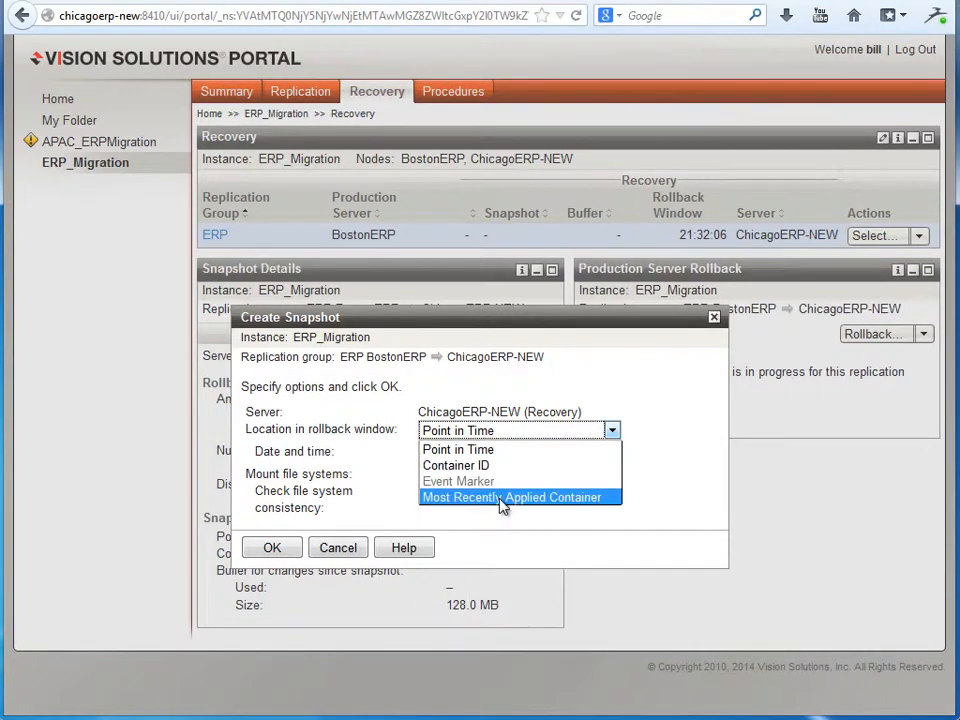
{"action": "left_click", "coordinate": [337, 555]}
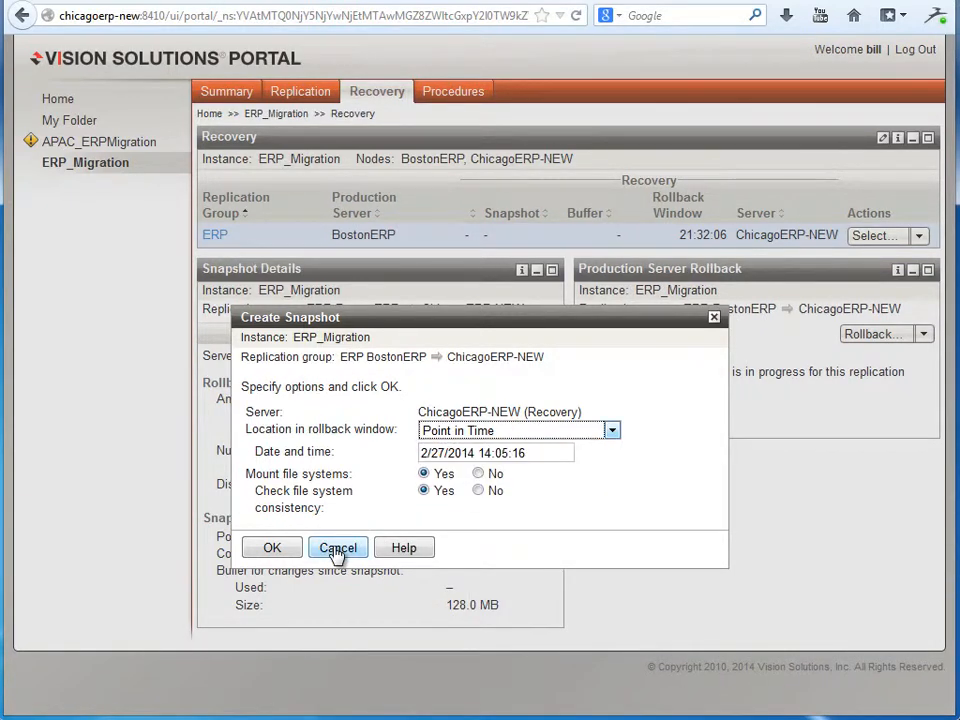
{"action": "left_click", "coordinate": [337, 548]}
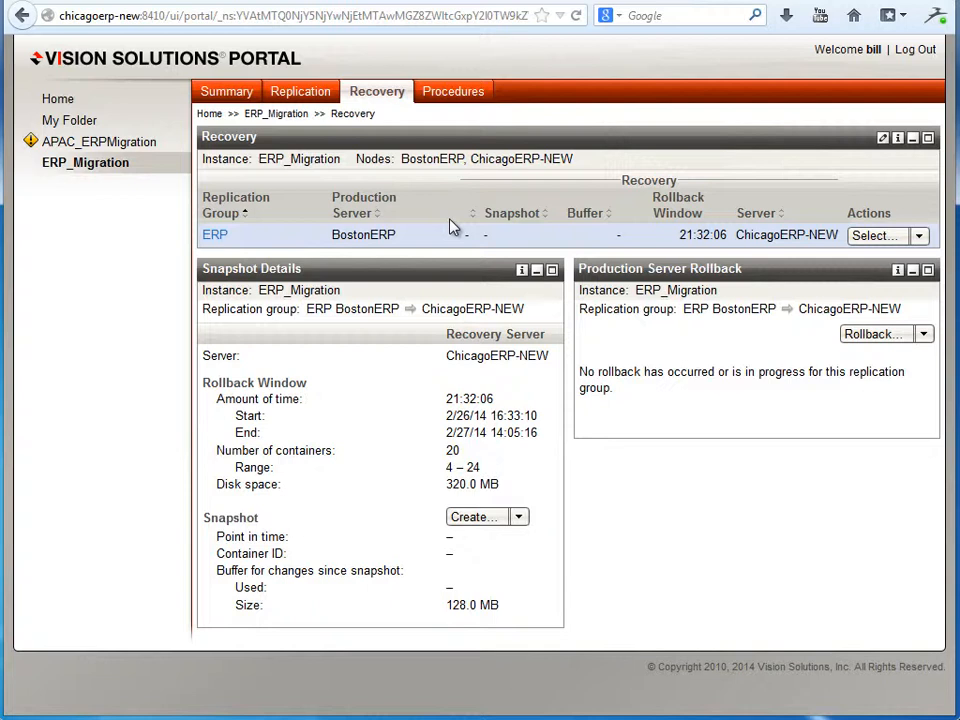
Examine the steps of the ERP group's Planned Failover, Unplanned Failover and Failback procedures
{"action": "left_click", "coordinate": [455, 100]}
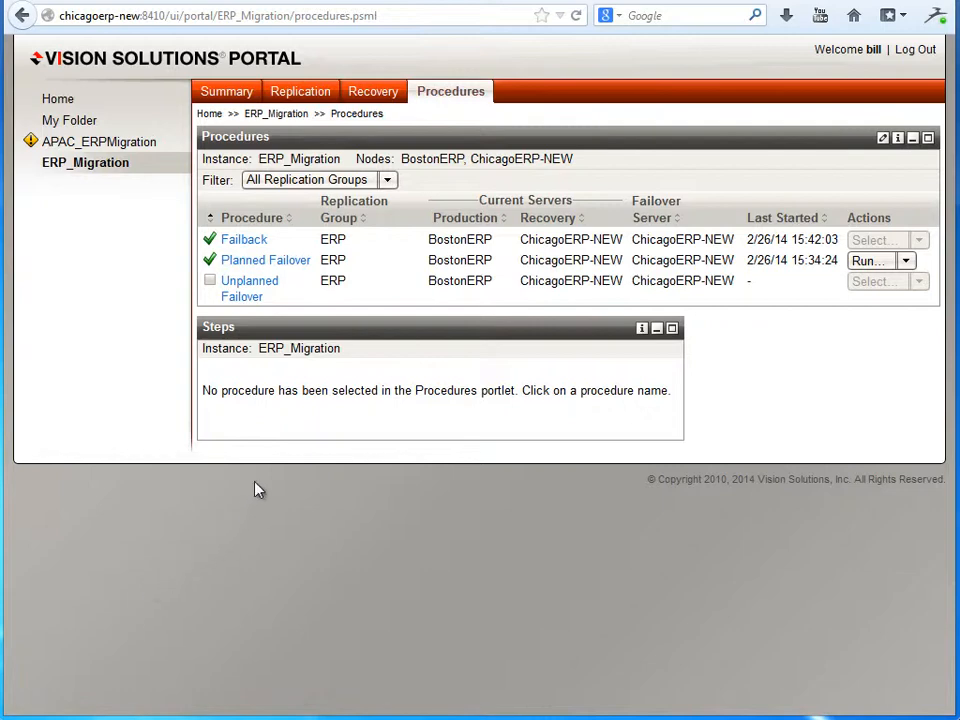
{"action": "left_click", "coordinate": [246, 262]}
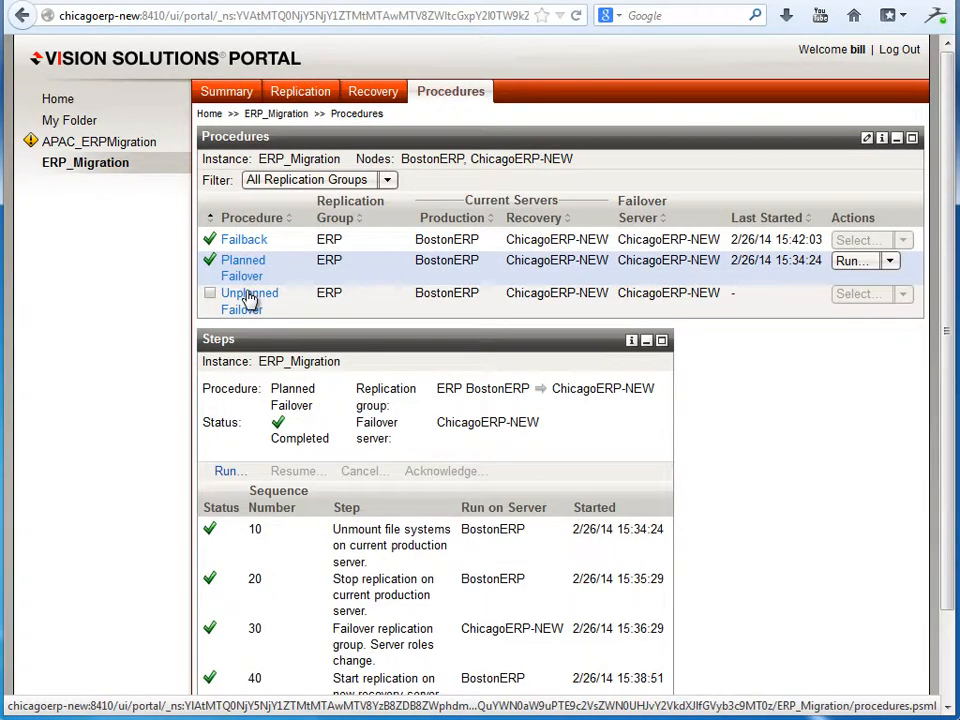
{"action": "left_click", "coordinate": [249, 296]}
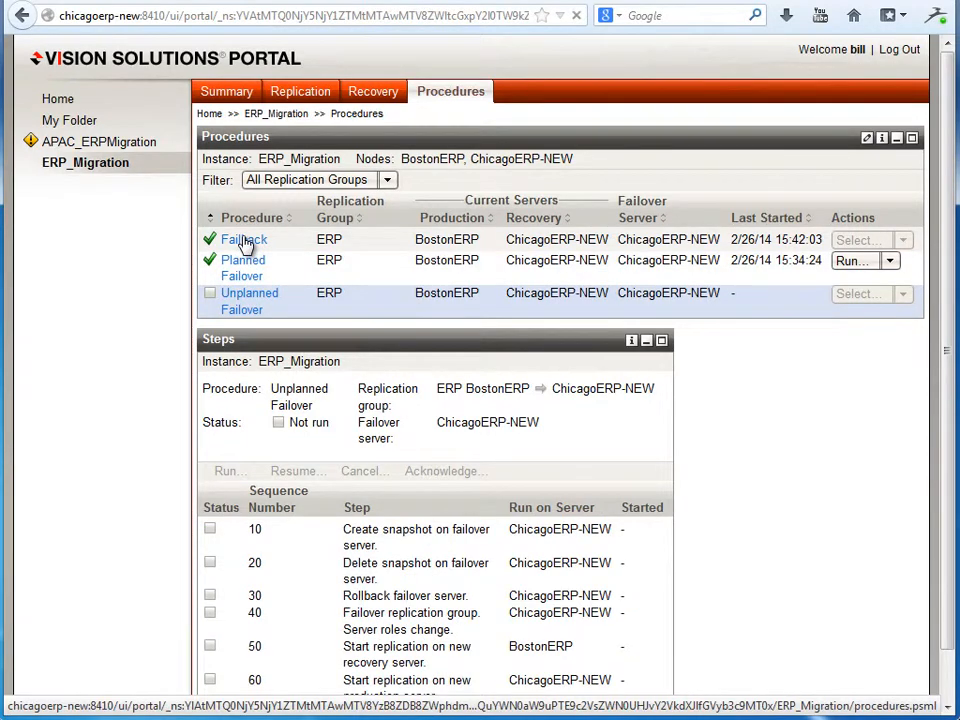
{"action": "left_click", "coordinate": [245, 241]}
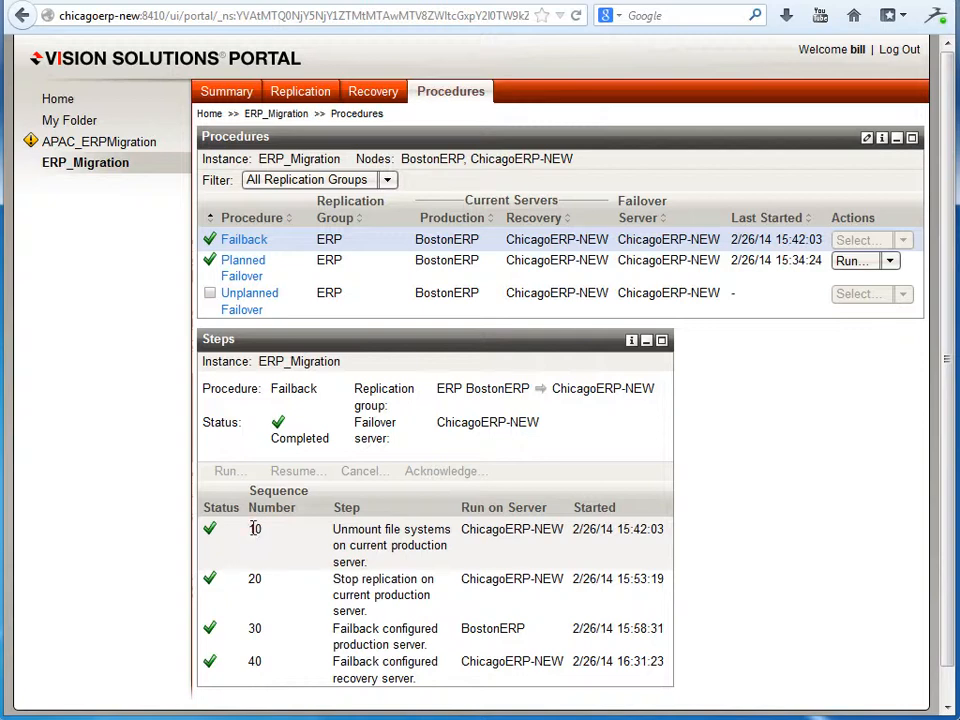
{"action": "left_click_drag", "start_coordinate": [252, 528], "coordinate": [426, 681]}
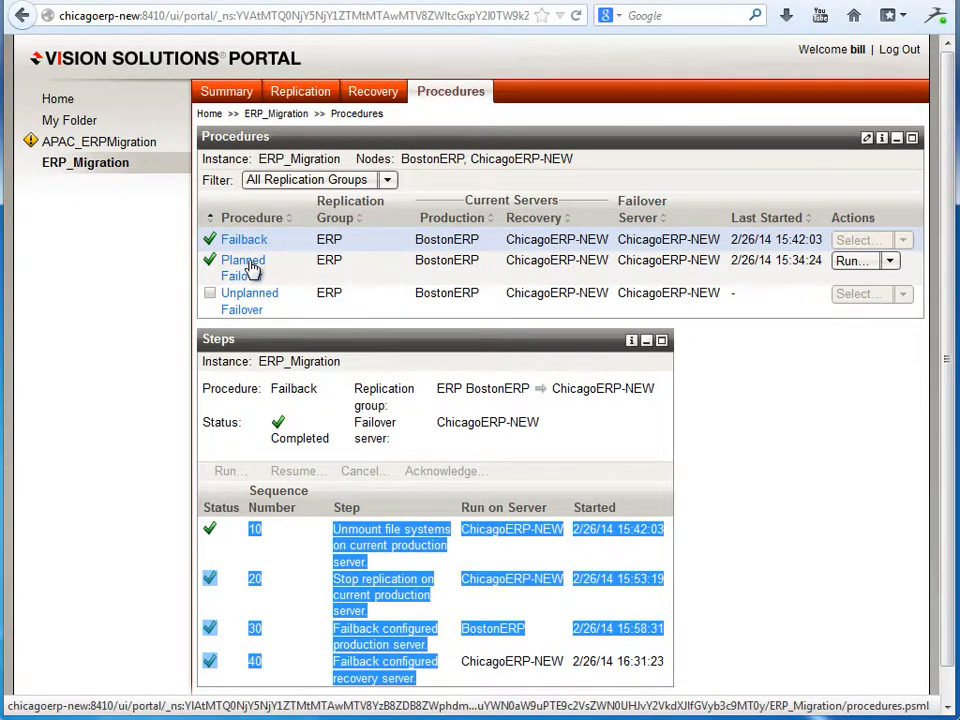
{"action": "left_click", "coordinate": [249, 300]}
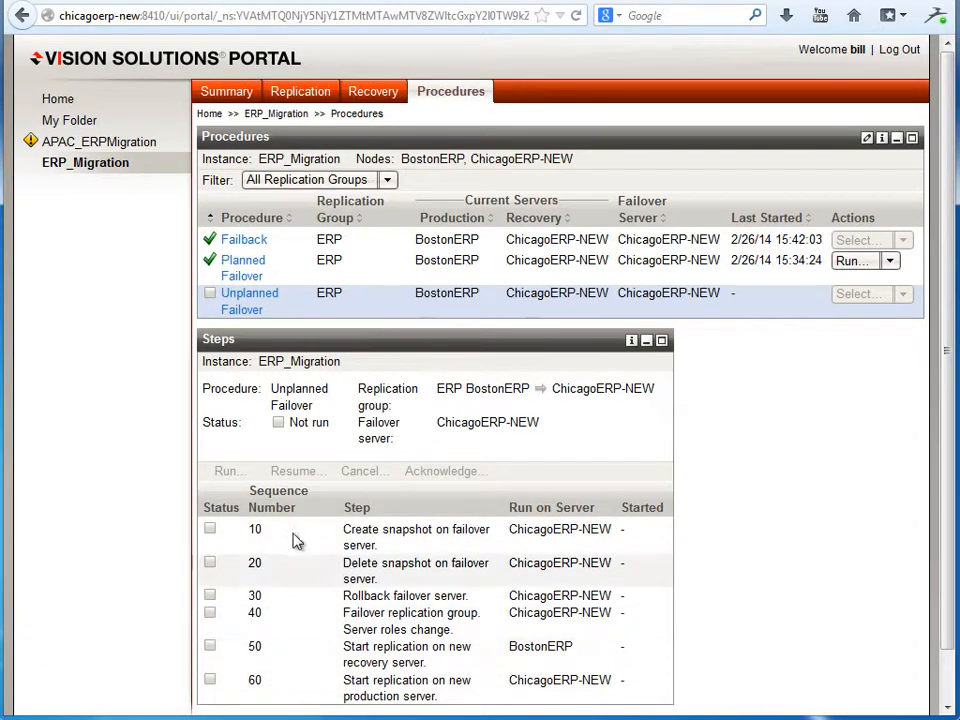
{"action": "left_click", "coordinate": [253, 270]}
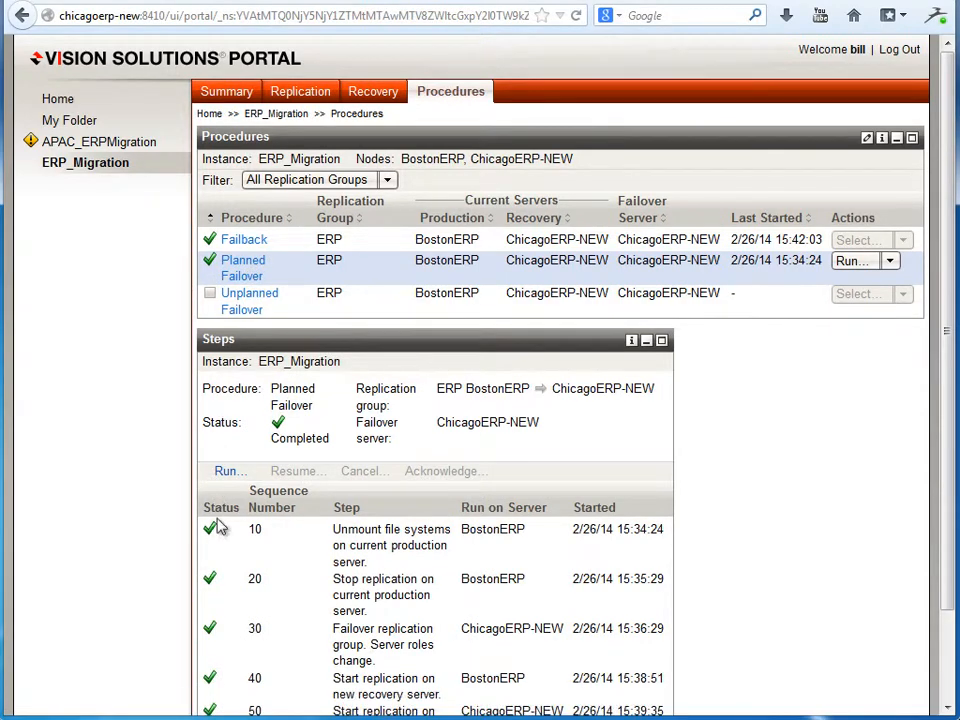
Run the ERP group's Planned Failover procedure, executing its first step to unmount file systems on the current production server BostonERP
{"action": "scroll", "coordinate": [436, 558], "scroll_direction": "down", "scroll_amount": 3}
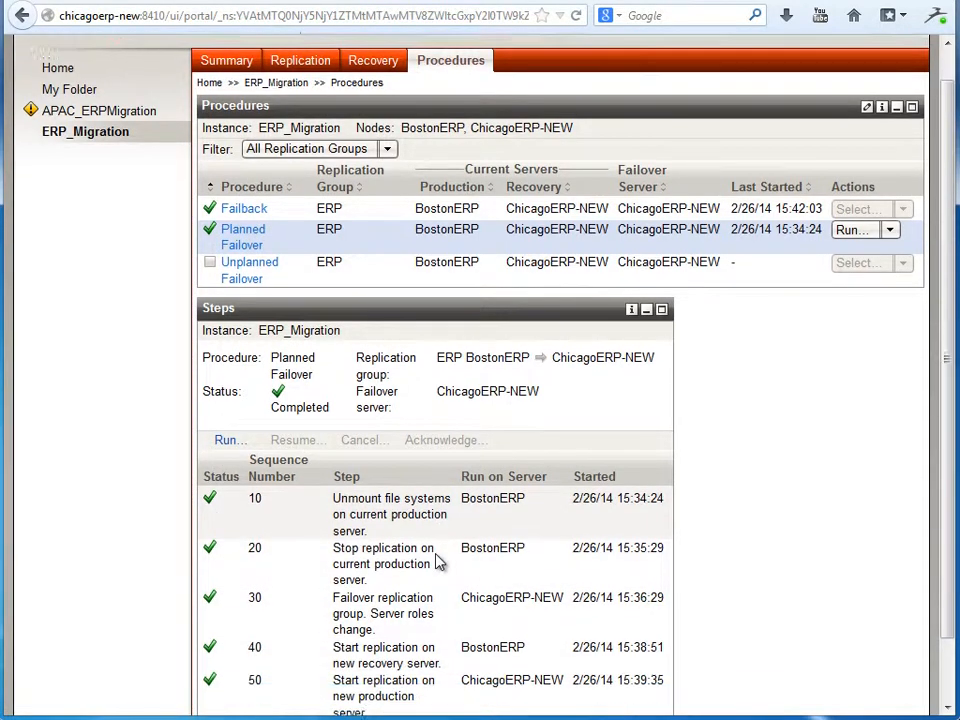
{"action": "scroll", "coordinate": [436, 553], "scroll_direction": "up", "scroll_amount": 3}
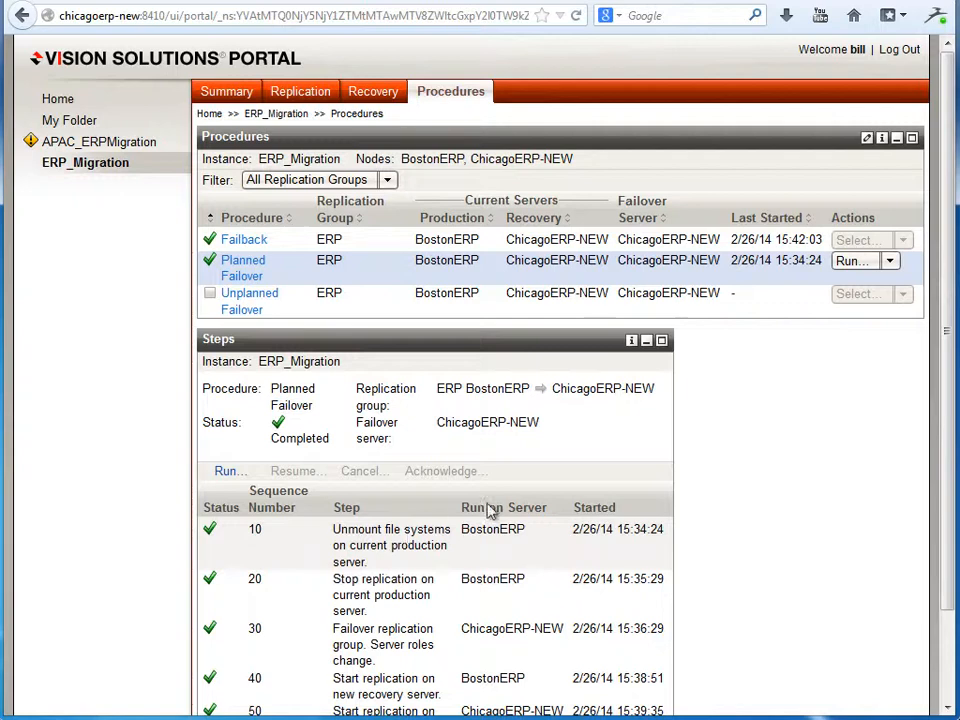
{"action": "left_click", "coordinate": [852, 262]}
{"action": "left_click_drag", "start_coordinate": [403, 317], "coordinate": [394, 166]}
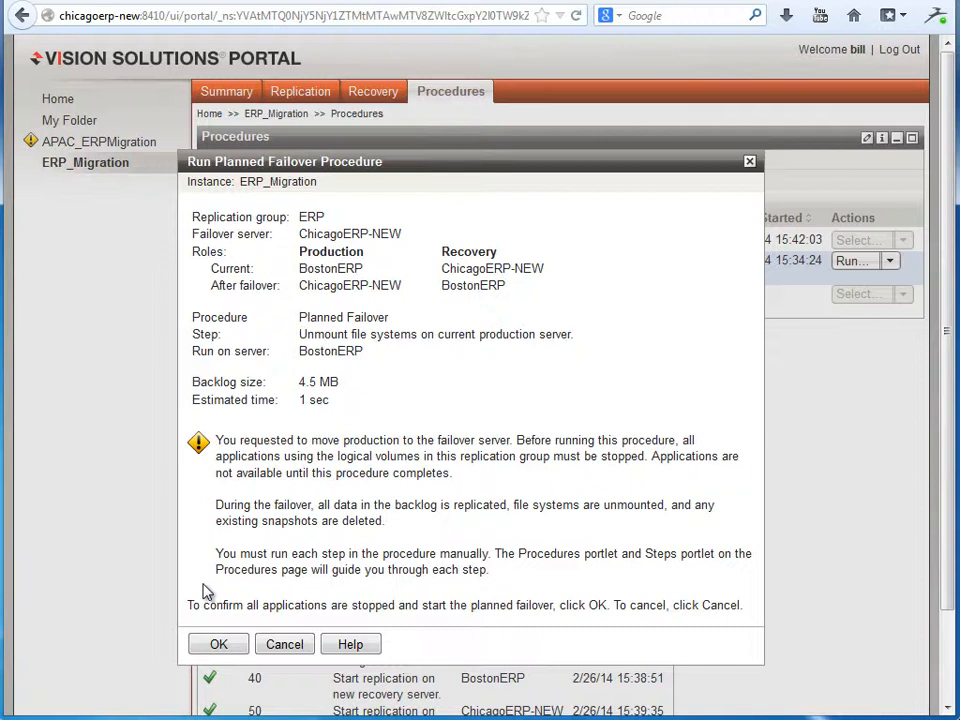
{"action": "left_click", "coordinate": [214, 646]}
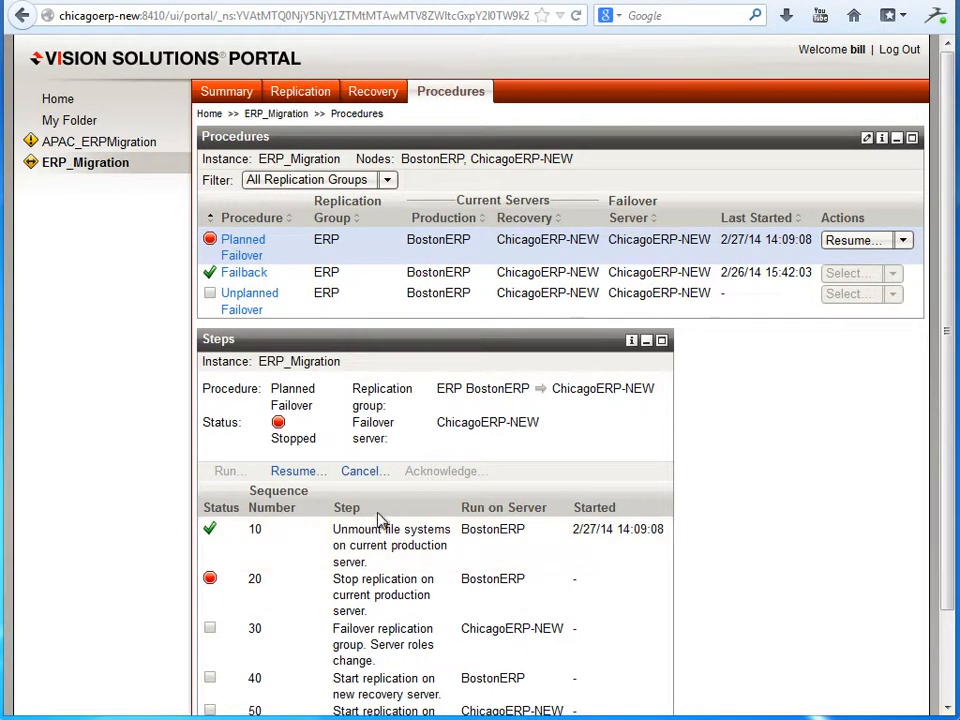
{"action": "left_click_drag", "start_coordinate": [337, 529], "coordinate": [372, 567]}
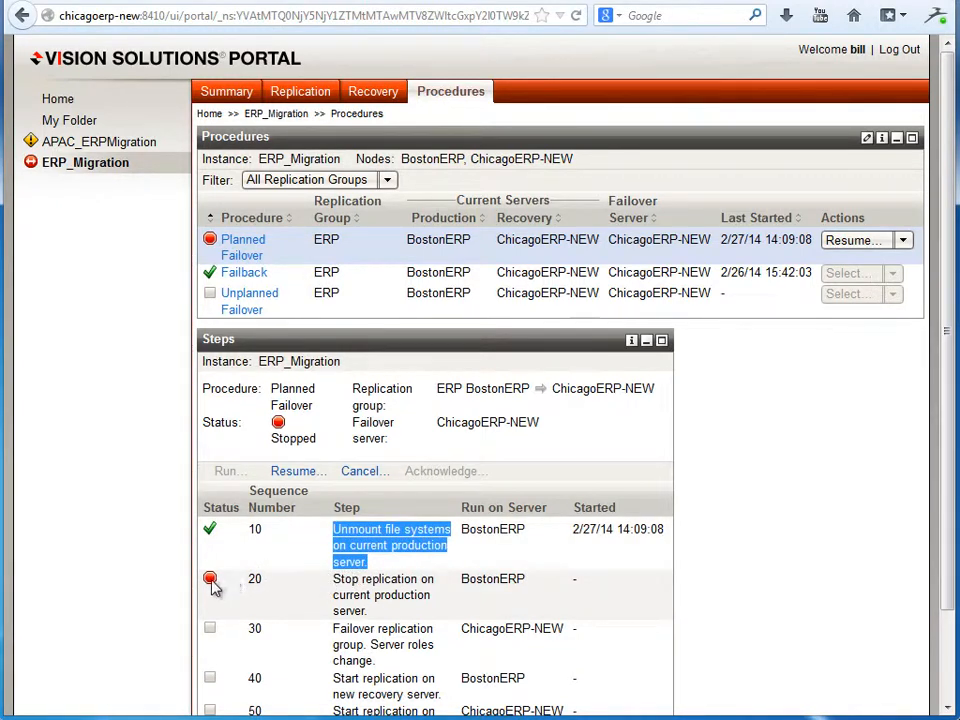
{"action": "mouse_move", "coordinate": [208, 537]}
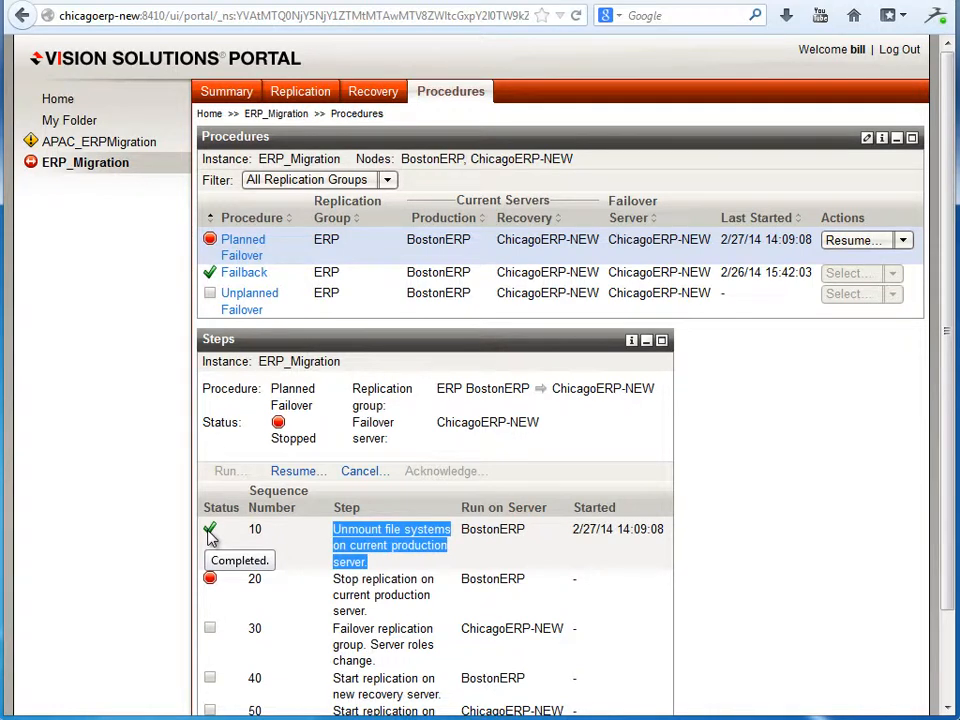
Resume the Planned Failover procedure to stop replication on the current production server BostonERP
{"action": "left_click", "coordinate": [294, 472]}
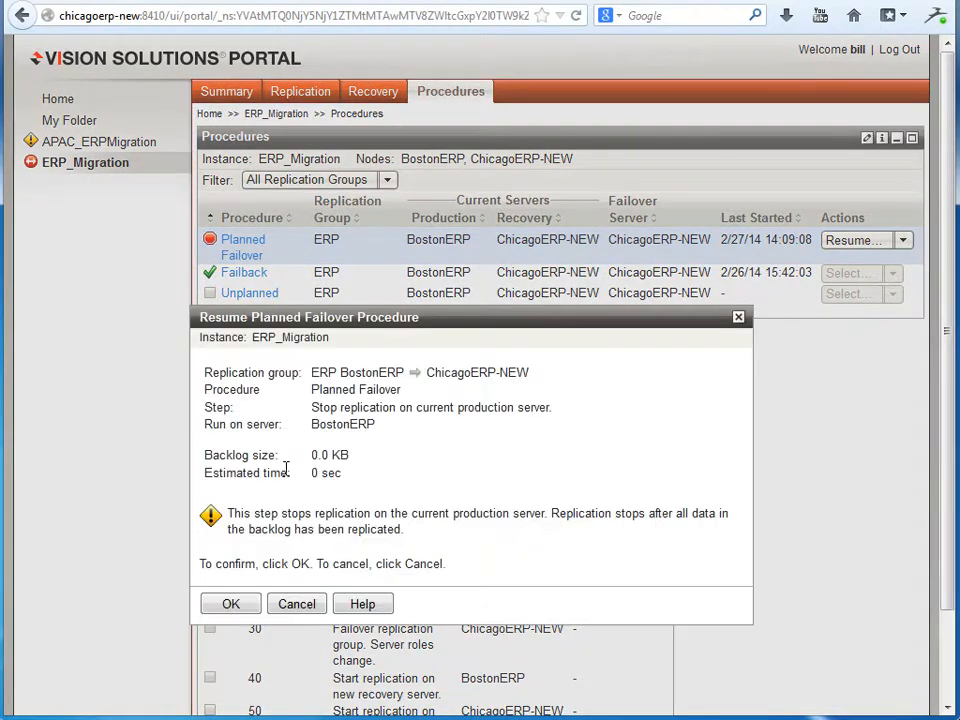
{"action": "left_click", "coordinate": [235, 605]}
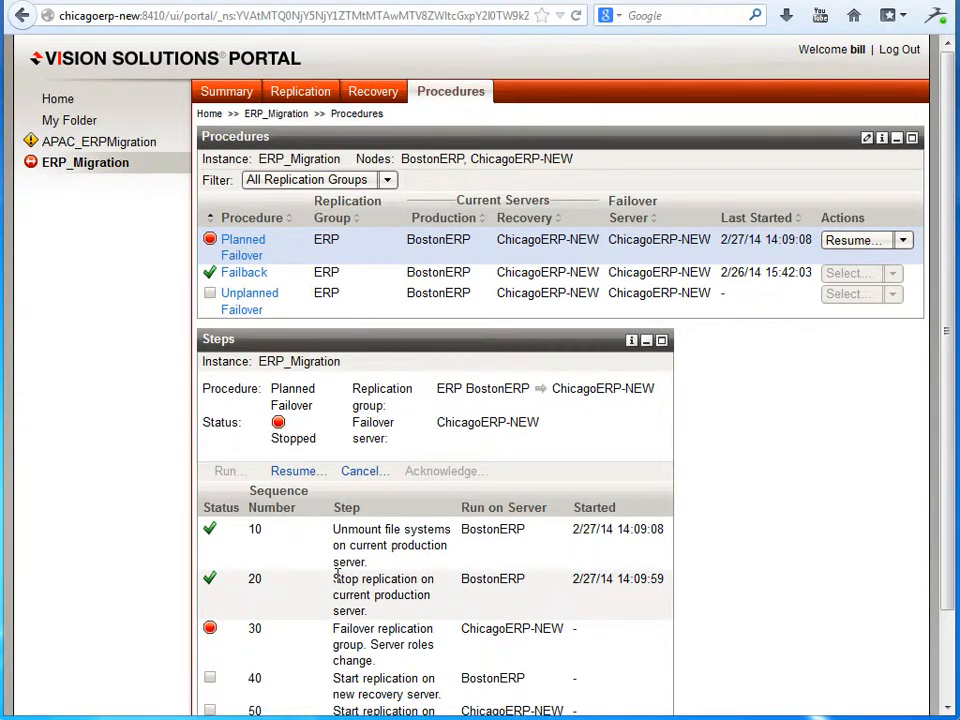
{"action": "left_click_drag", "start_coordinate": [335, 572], "coordinate": [375, 614]}
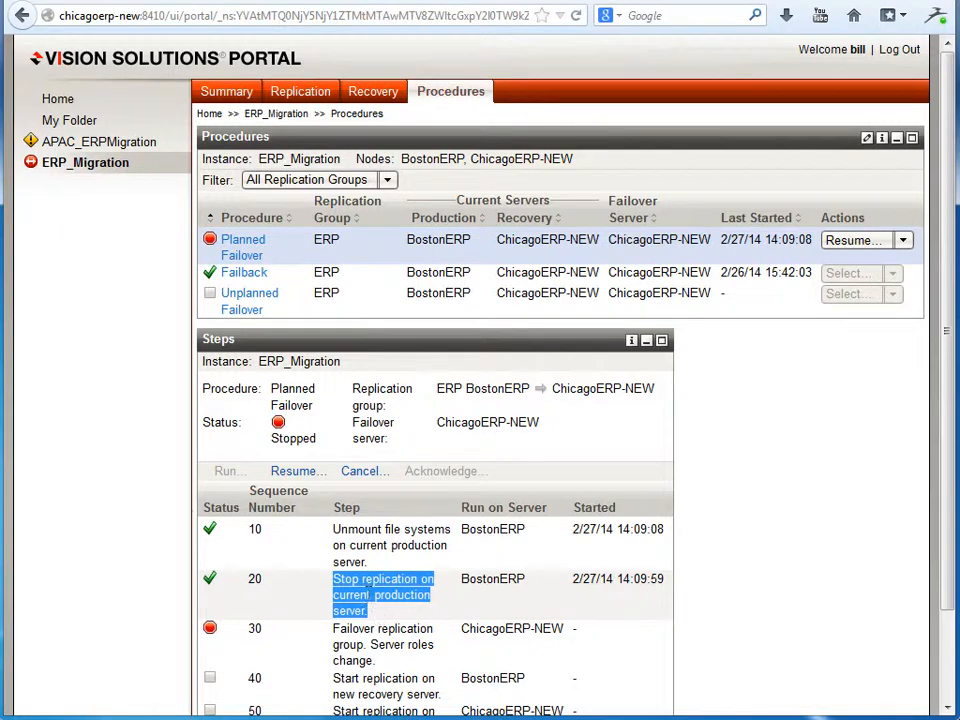
{"action": "left_click", "coordinate": [369, 594]}
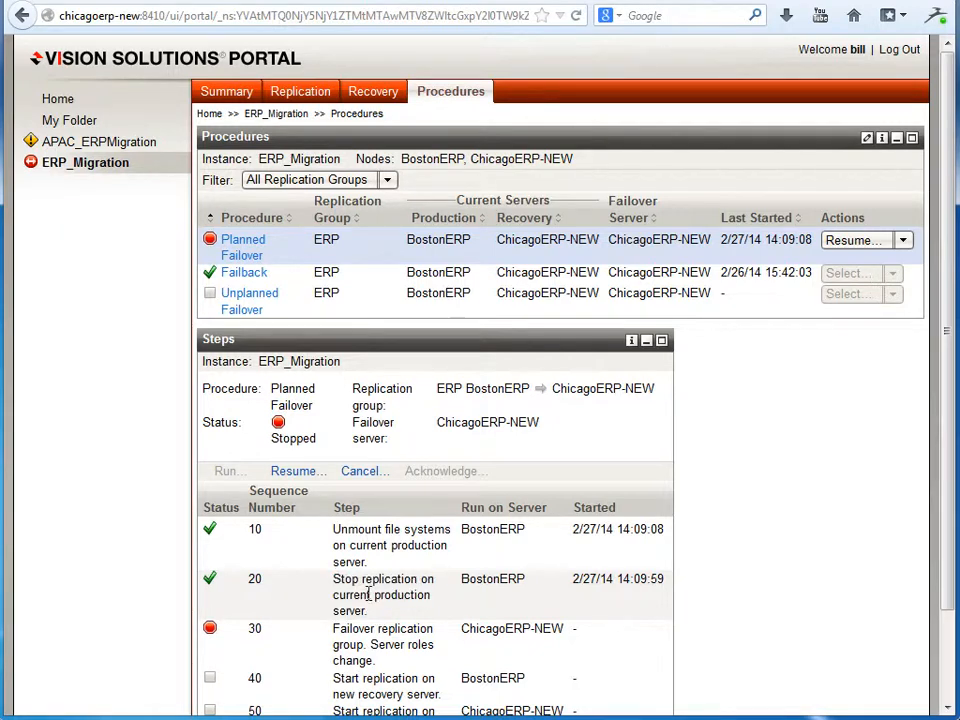
Resume the Planned Failover procedure to fail over the ERP replication group and change the server roles on ChicagoERP-NEW
{"action": "scroll", "coordinate": [369, 594], "scroll_direction": "down", "scroll_amount": 2}
{"action": "left_click", "coordinate": [290, 373]}
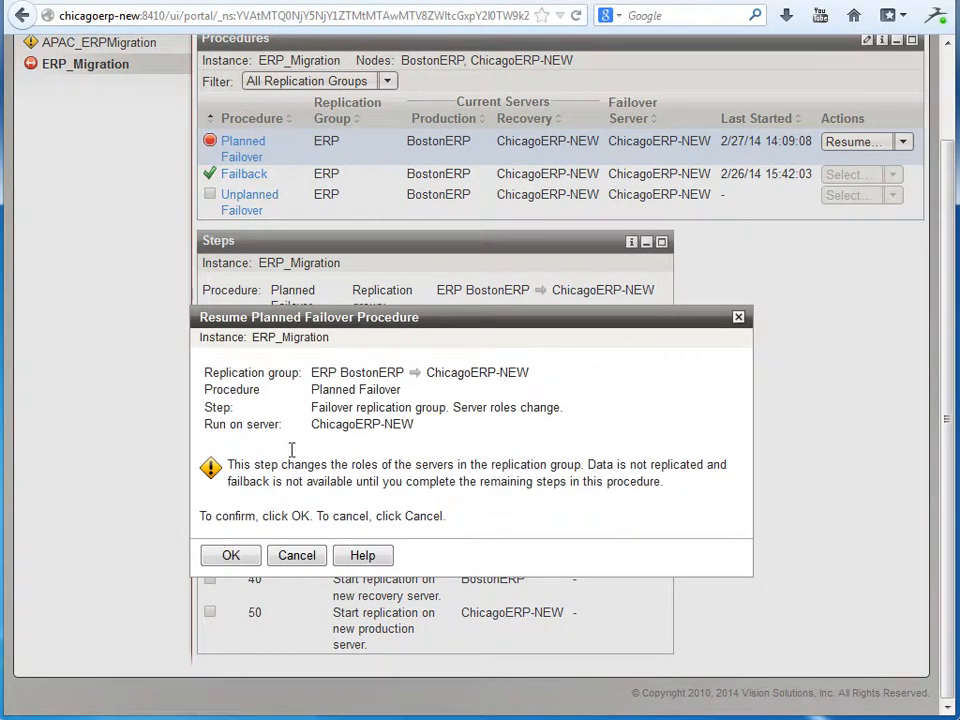
{"action": "left_click", "coordinate": [244, 560]}
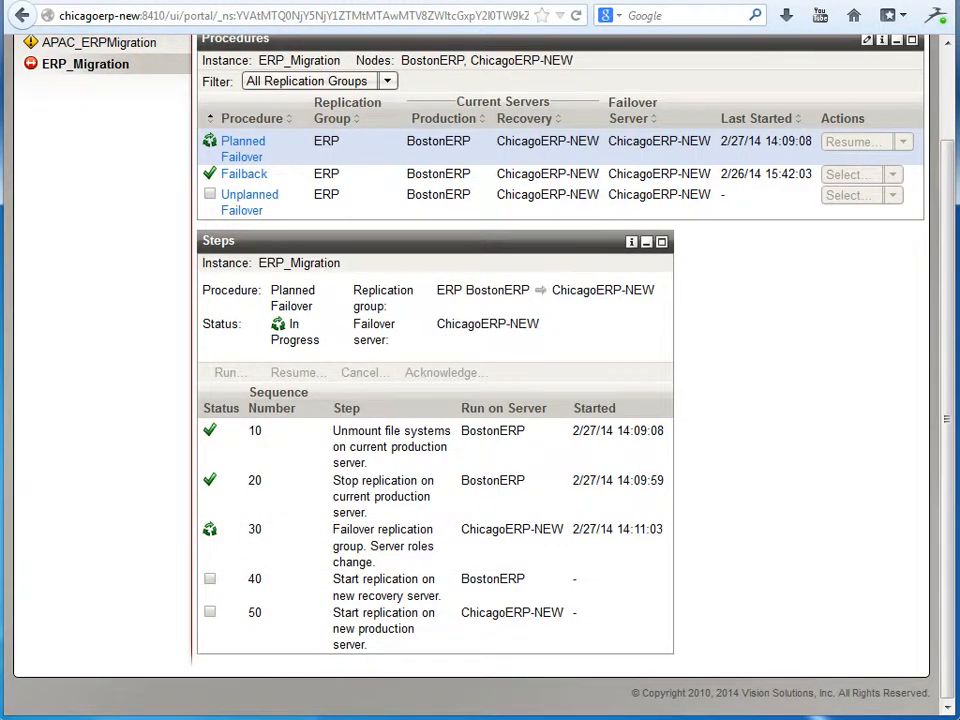
{"action": "left_click_drag", "start_coordinate": [336, 475], "coordinate": [537, 515]}
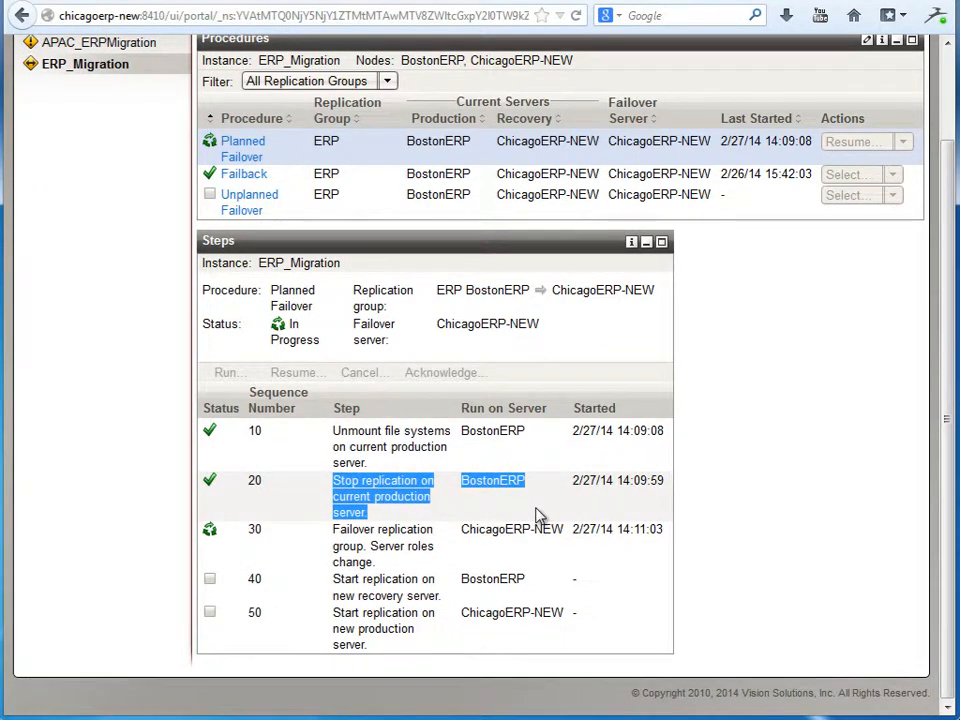
{"action": "left_click", "coordinate": [385, 505]}
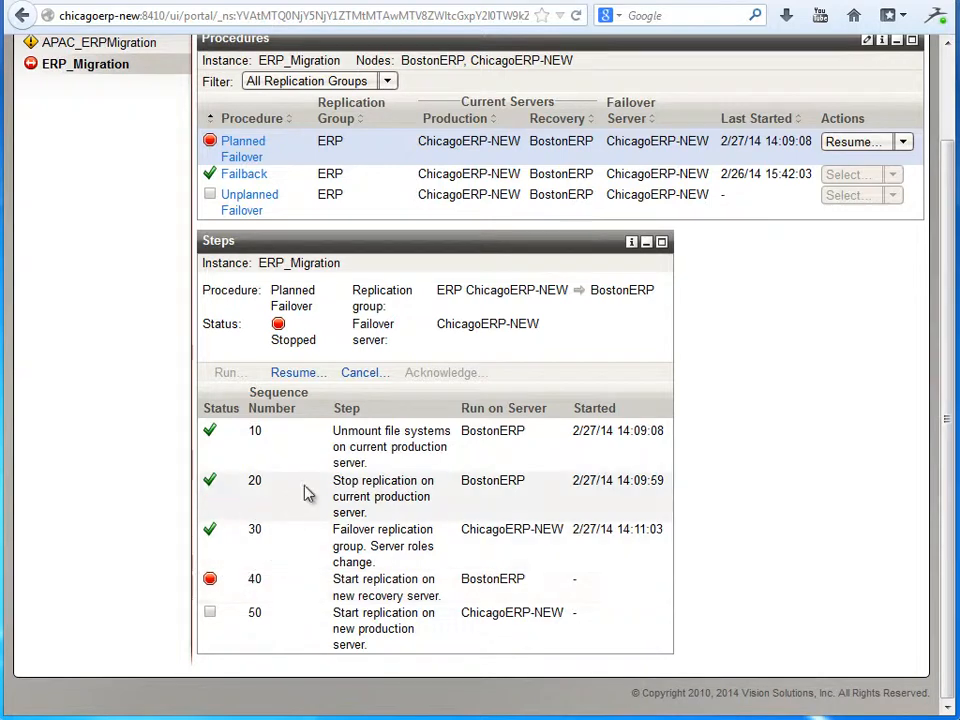
Resume the Planned Failover procedure through its last two steps, starting replication on new recovery server BostonERP and new production server ChicagoERP-NEW
{"action": "left_click", "coordinate": [316, 372]}
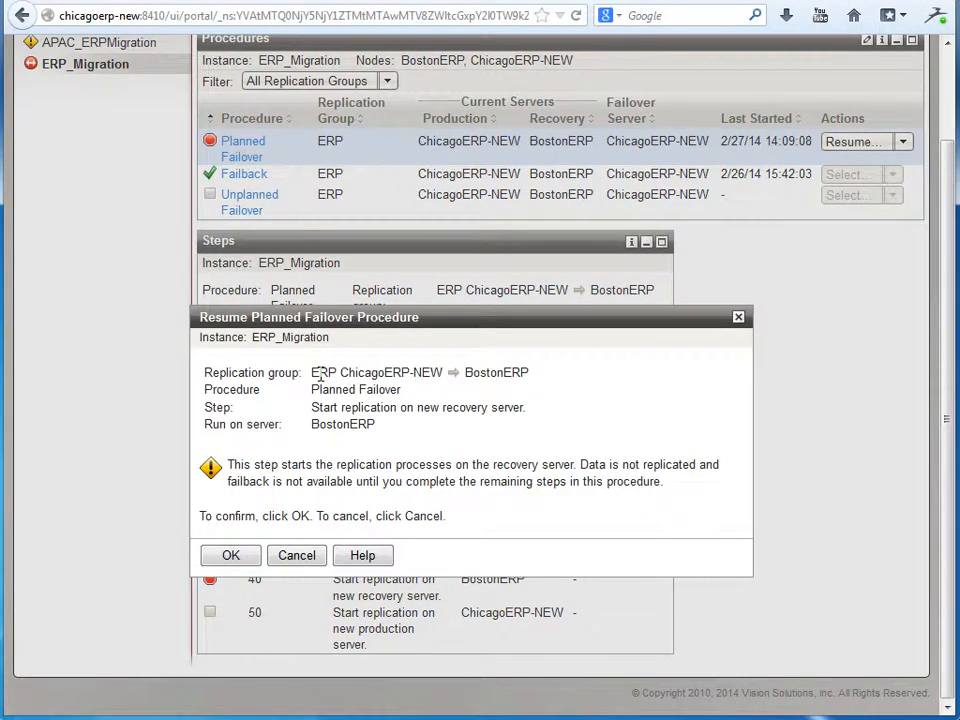
{"action": "left_click", "coordinate": [234, 558]}
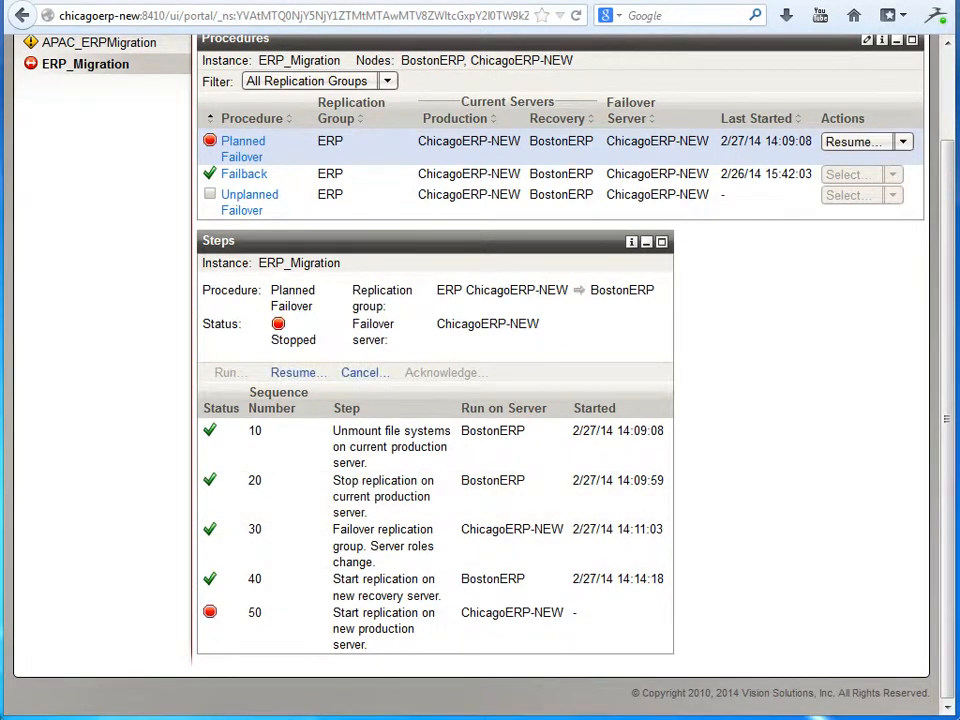
{"action": "left_click", "coordinate": [298, 373]}
{"action": "left_click", "coordinate": [230, 604]}
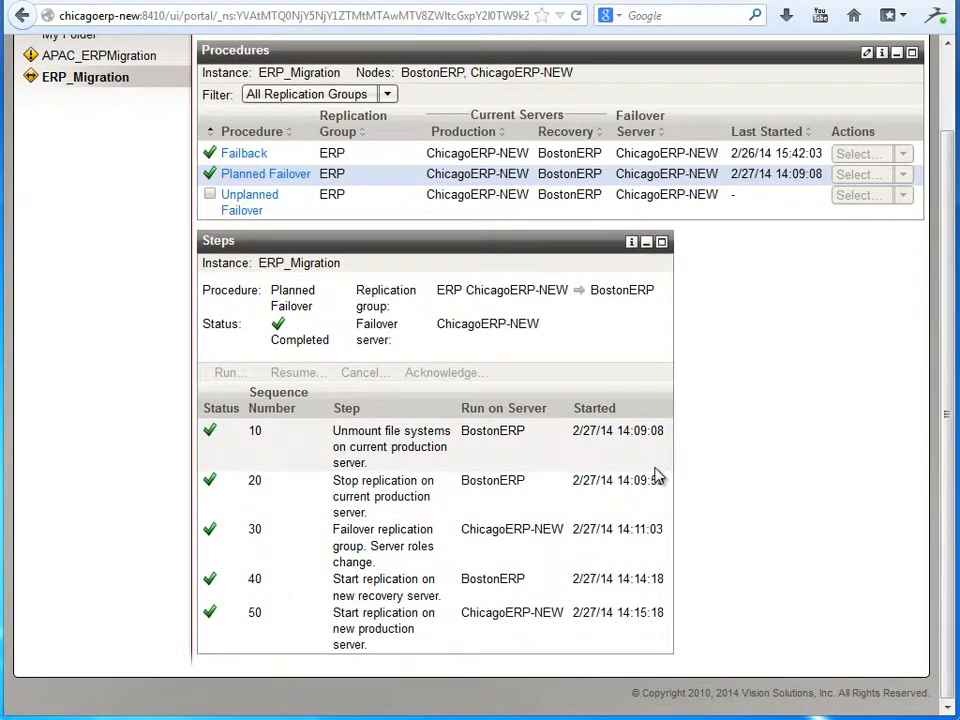
Check the ERP group's status in the ERP_Migration summary and return to the portal's home page
{"action": "left_click_drag", "start_coordinate": [952, 196], "coordinate": [952, 118]}
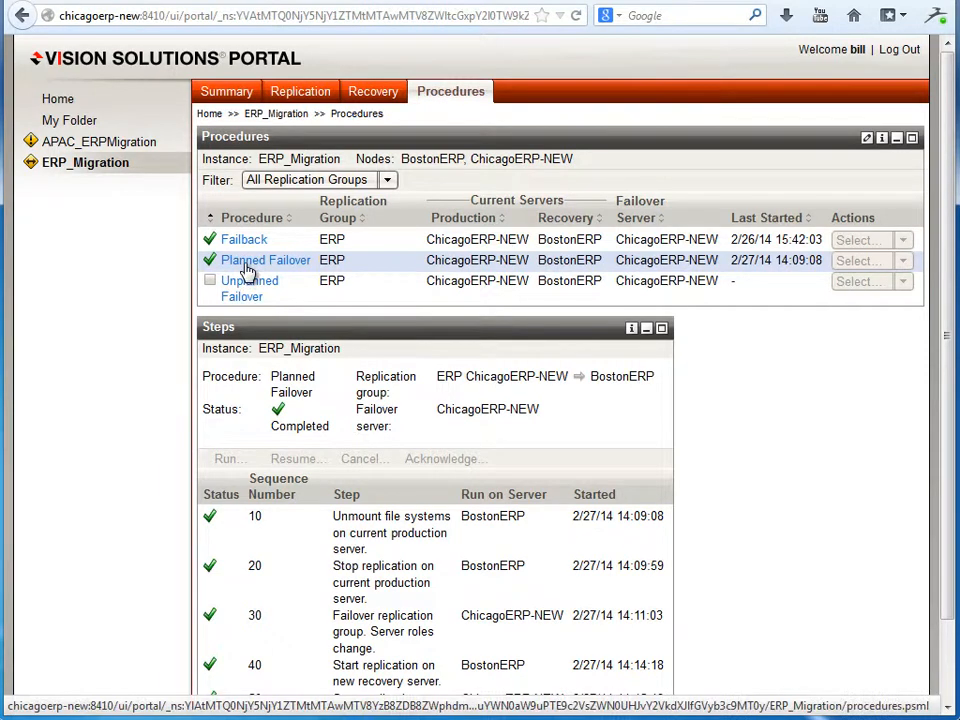
{"action": "left_click", "coordinate": [228, 93]}
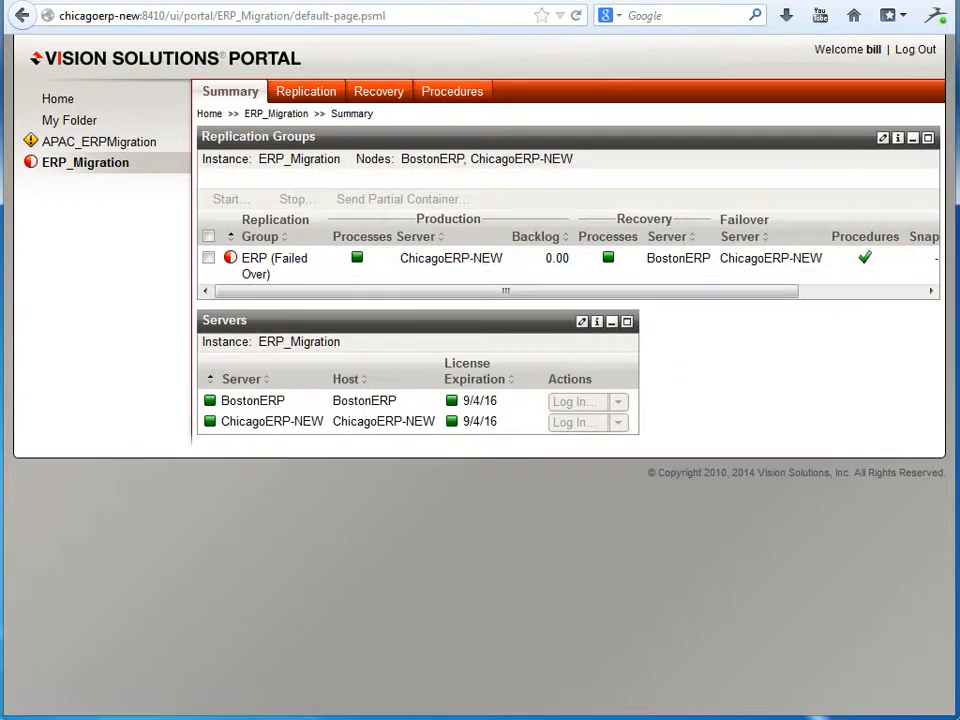
{"action": "left_click", "coordinate": [60, 100]}
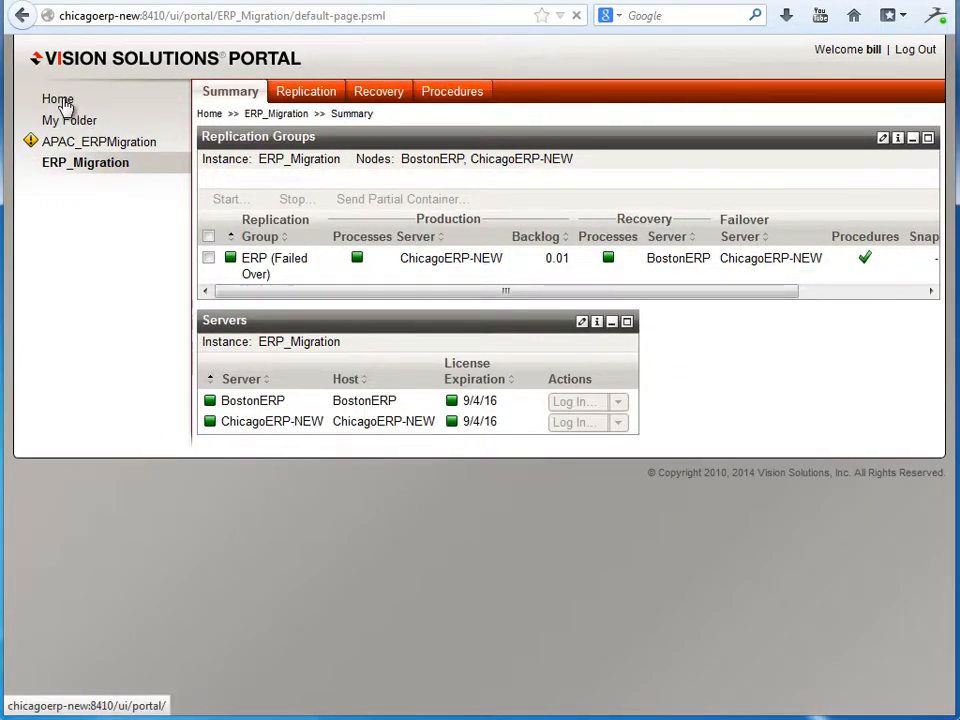